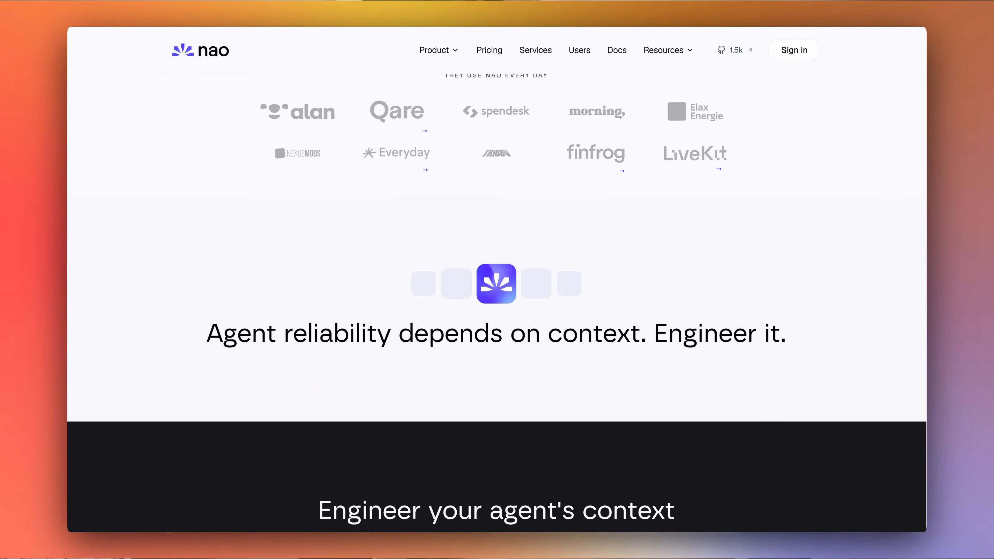
{"action": "scroll", "coordinate": [497, 303], "scroll_direction": "down", "scroll_amount": 10}
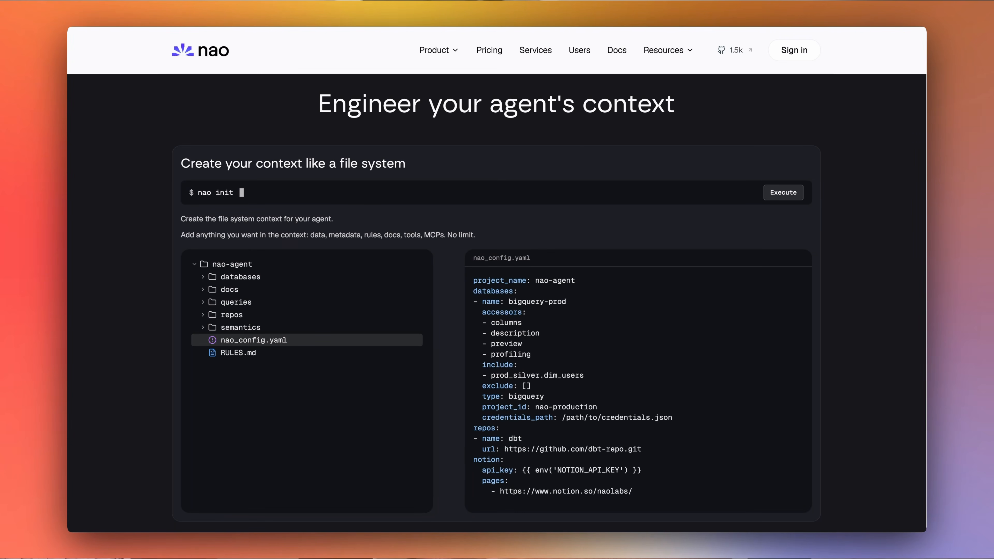
- Scroll through the nao product overview, then go to Pricing to compare Free, Cloud and Enterprise plans
{"action": "scroll", "coordinate": [497, 307], "scroll_direction": "down", "scroll_amount": 10}
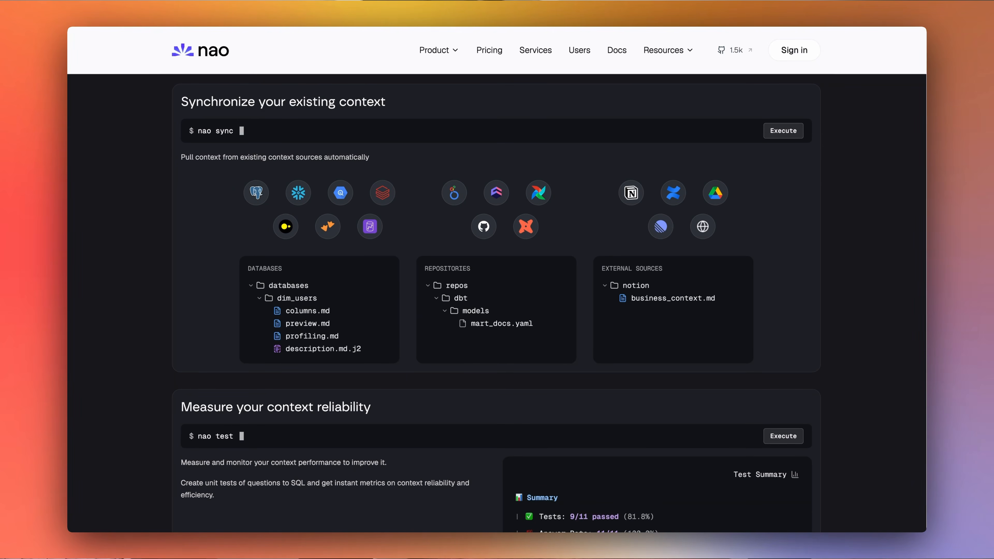
{"action": "scroll", "coordinate": [497, 307], "scroll_direction": "down", "scroll_amount": 4}
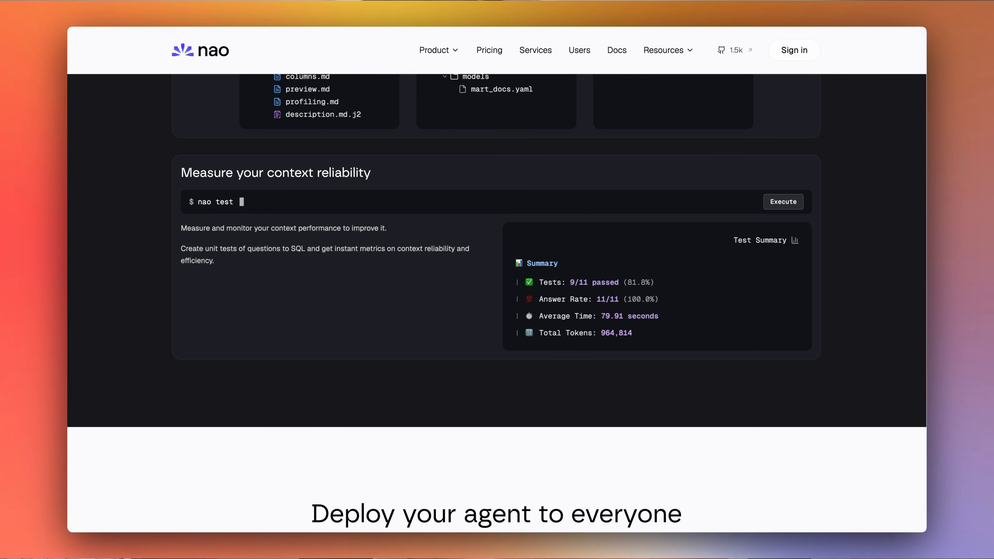
{"action": "scroll", "coordinate": [497, 302], "scroll_direction": "down", "scroll_amount": 5}
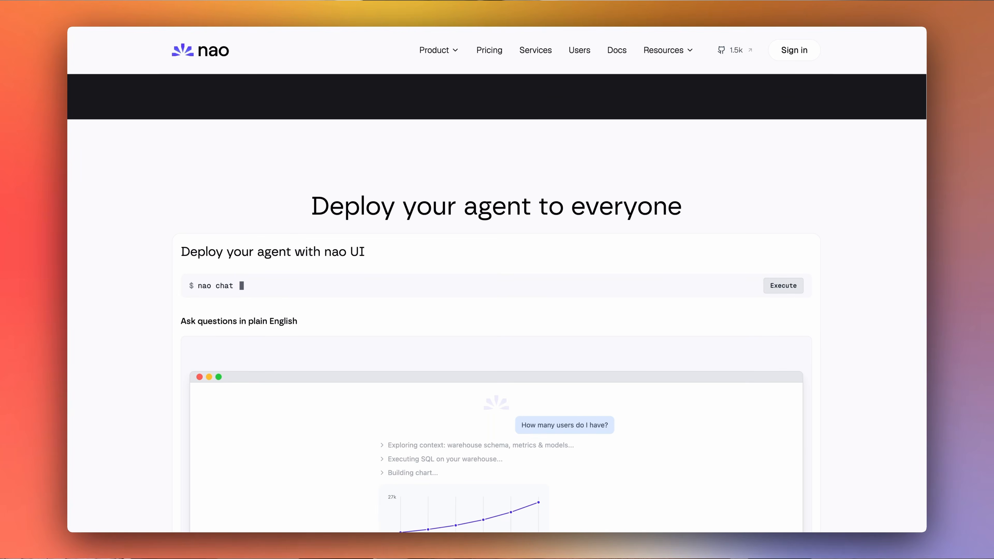
{"action": "scroll", "coordinate": [497, 302], "scroll_direction": "down", "scroll_amount": 4}
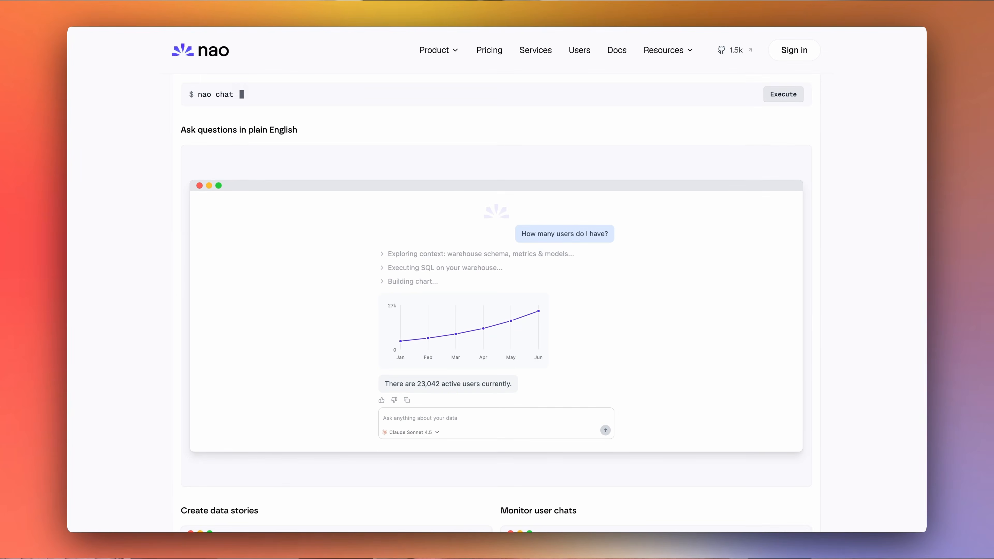
{"action": "scroll", "coordinate": [497, 302], "scroll_direction": "down", "scroll_amount": 7}
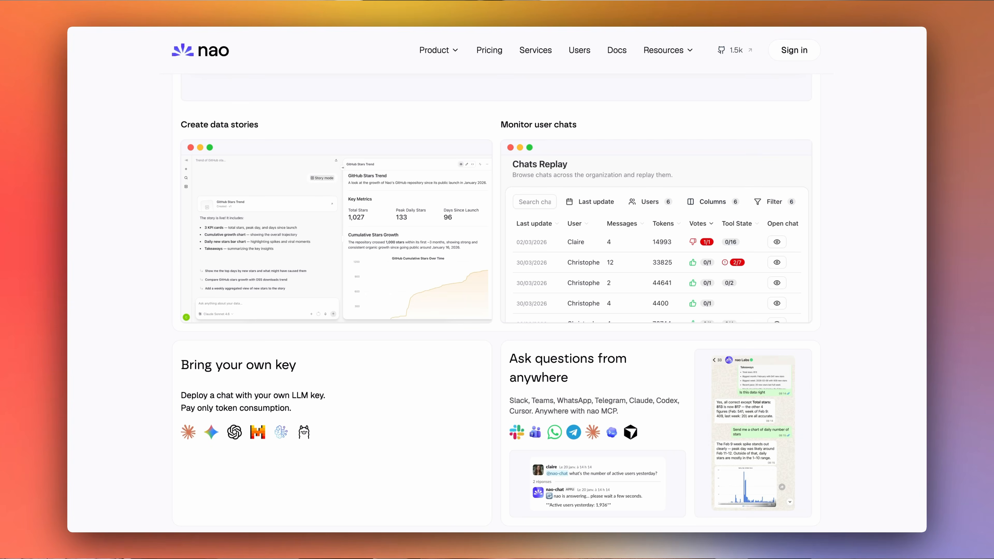
{"action": "scroll", "coordinate": [497, 313], "scroll_direction": "down", "scroll_amount": 5}
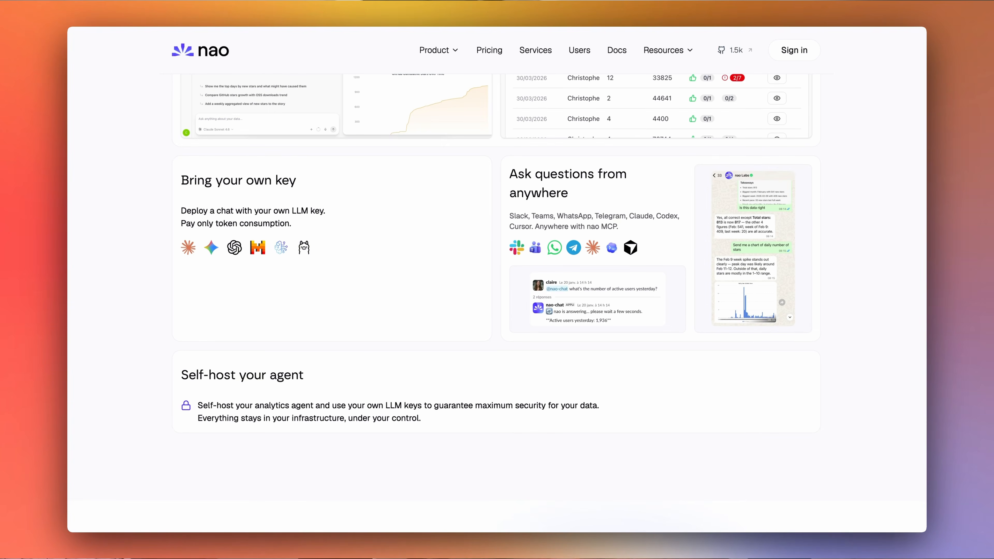
{"action": "left_click", "coordinate": [489, 50]}
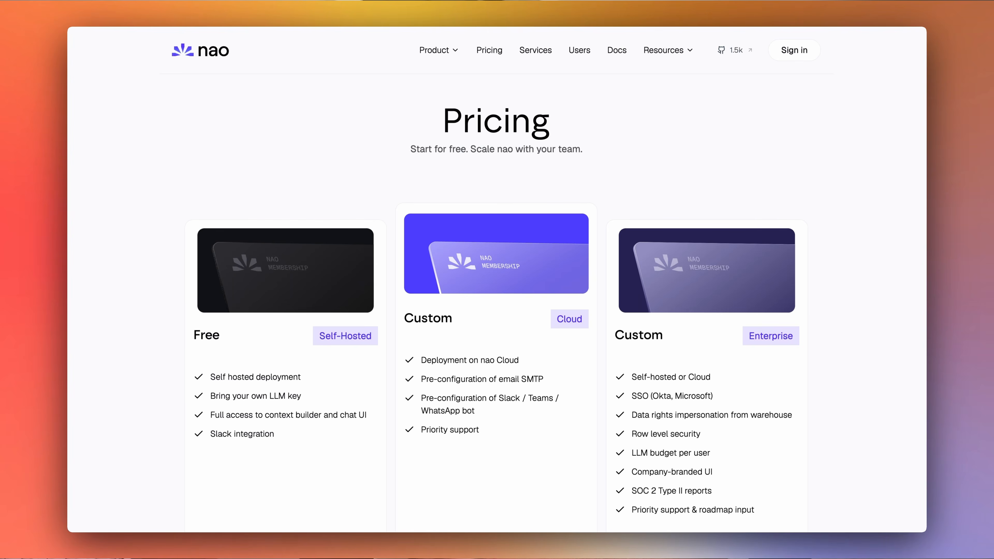
{"action": "scroll", "coordinate": [497, 313], "scroll_direction": "down", "scroll_amount": 2}
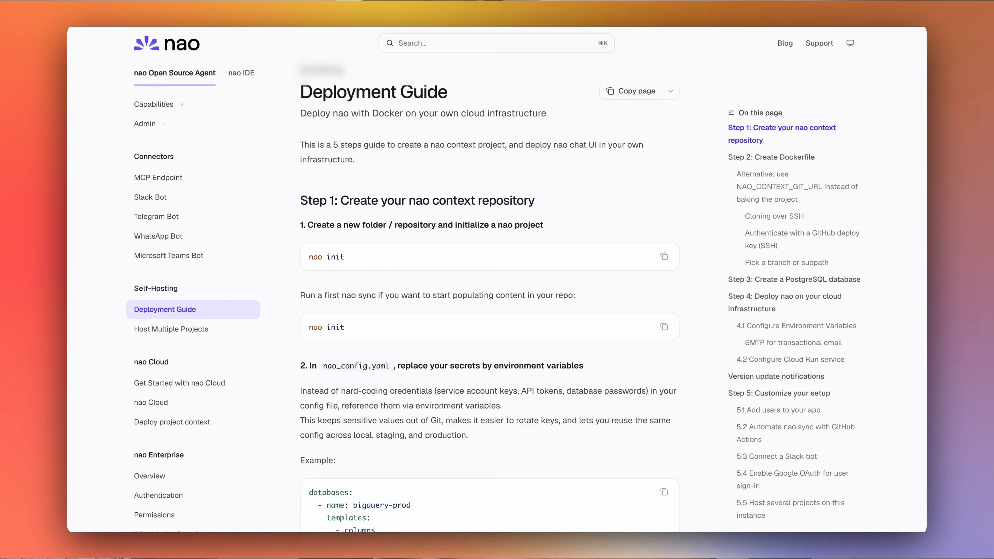
- Scroll the Deployment Guide past the config secrets example down to Step 2: Create Dockerfile
{"action": "scroll", "coordinate": [488, 309], "scroll_direction": "down", "scroll_amount": 10}
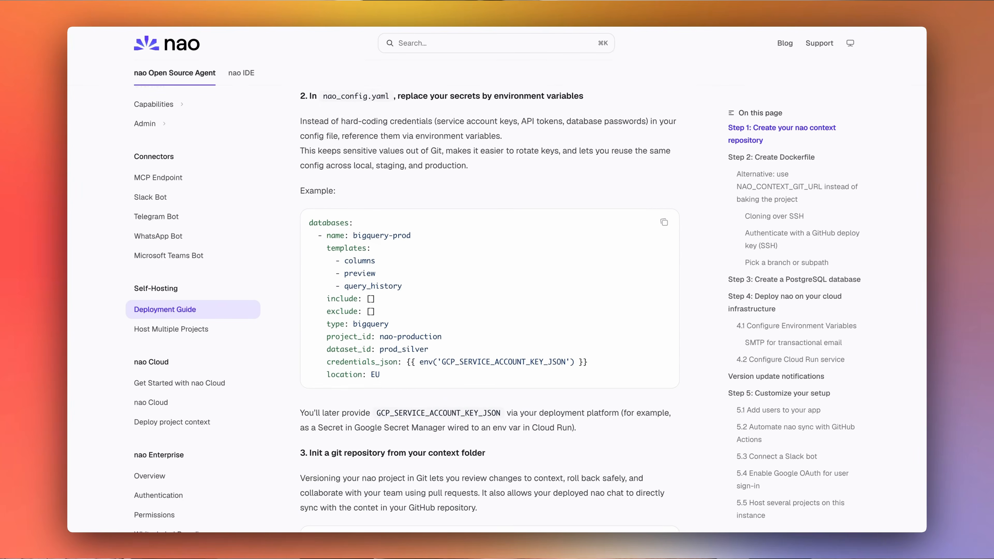
{"action": "scroll", "coordinate": [487, 309], "scroll_direction": "down", "scroll_amount": 9}
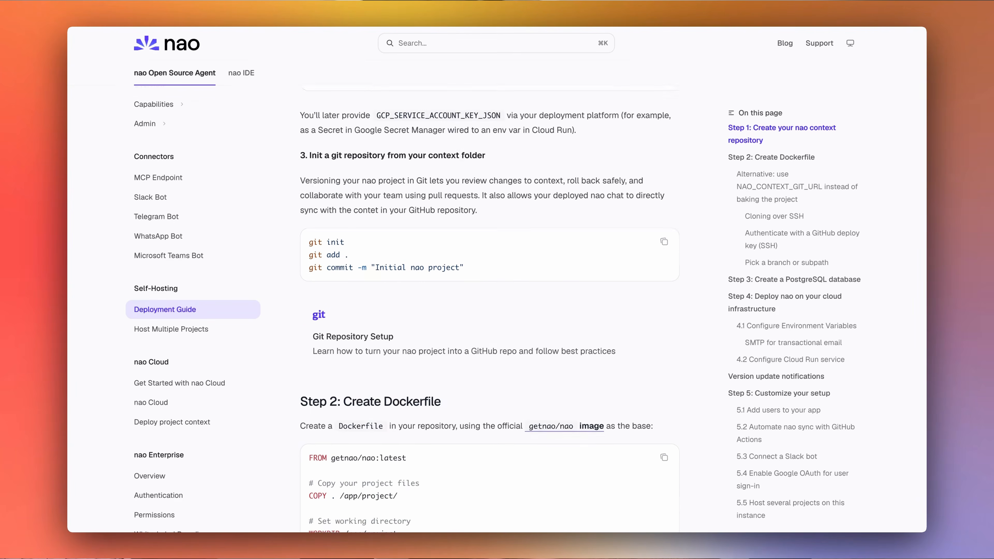
{"action": "scroll", "coordinate": [487, 310], "scroll_direction": "down", "scroll_amount": 7}
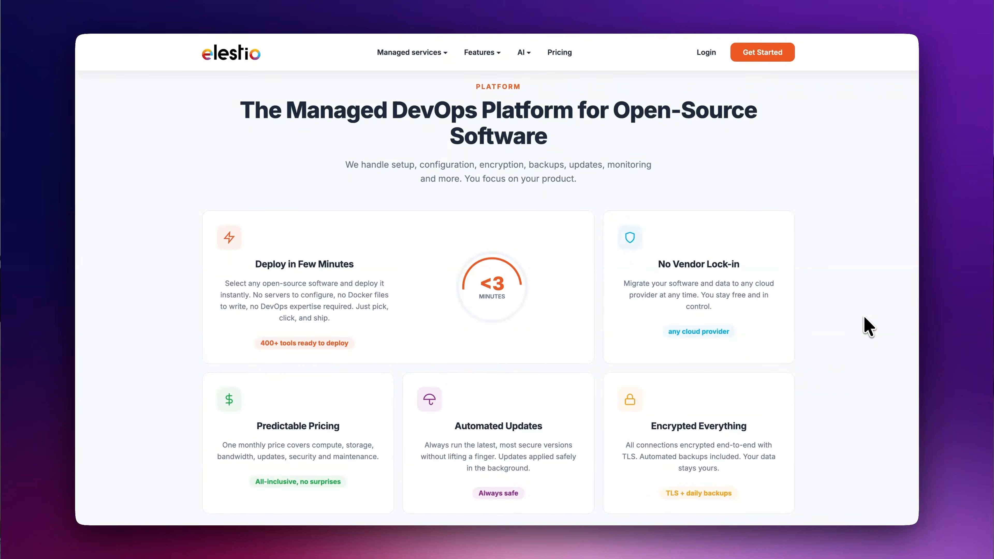
{"action": "scroll", "coordinate": [868, 327], "scroll_direction": "down", "scroll_amount": 10}
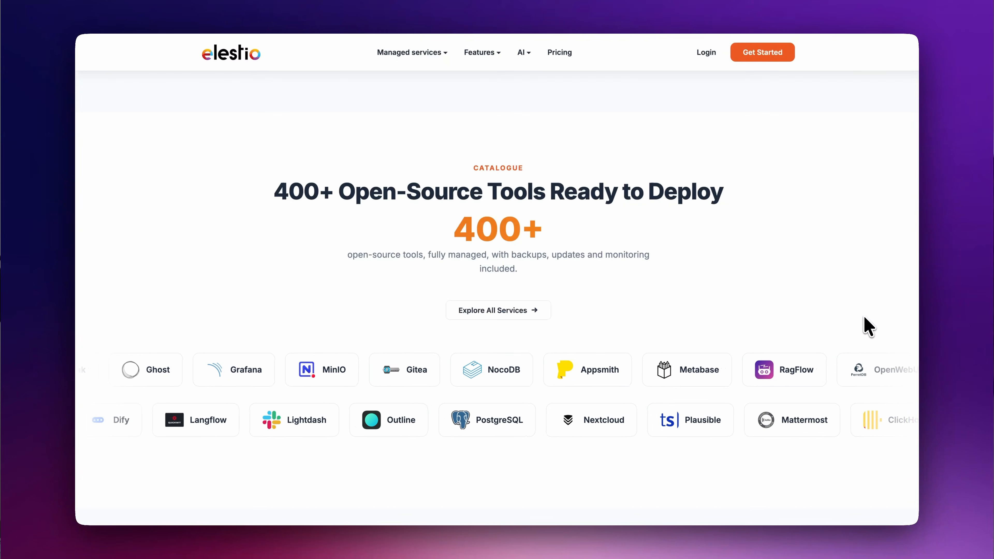
{"action": "scroll", "coordinate": [867, 327], "scroll_direction": "down", "scroll_amount": 5}
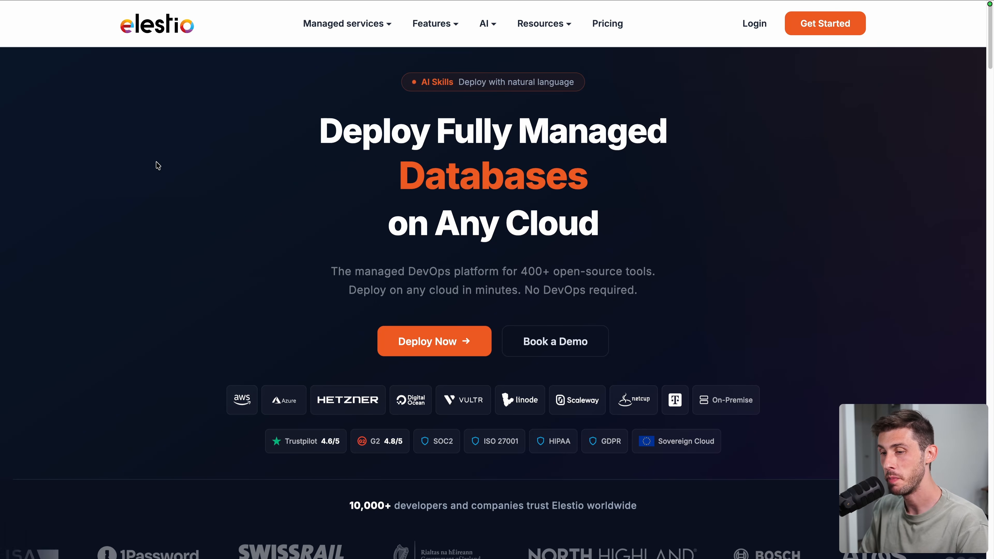
- Log in to Elestio, start a new service and select nao
{"action": "left_click", "coordinate": [753, 24]}
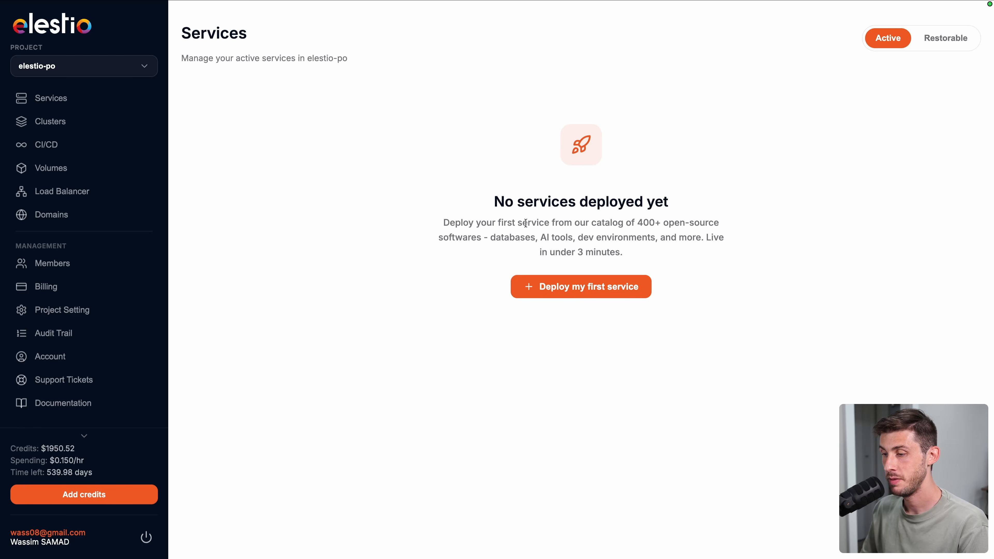
{"action": "left_click", "coordinate": [551, 292]}
{"action": "type", "text": "nao"}
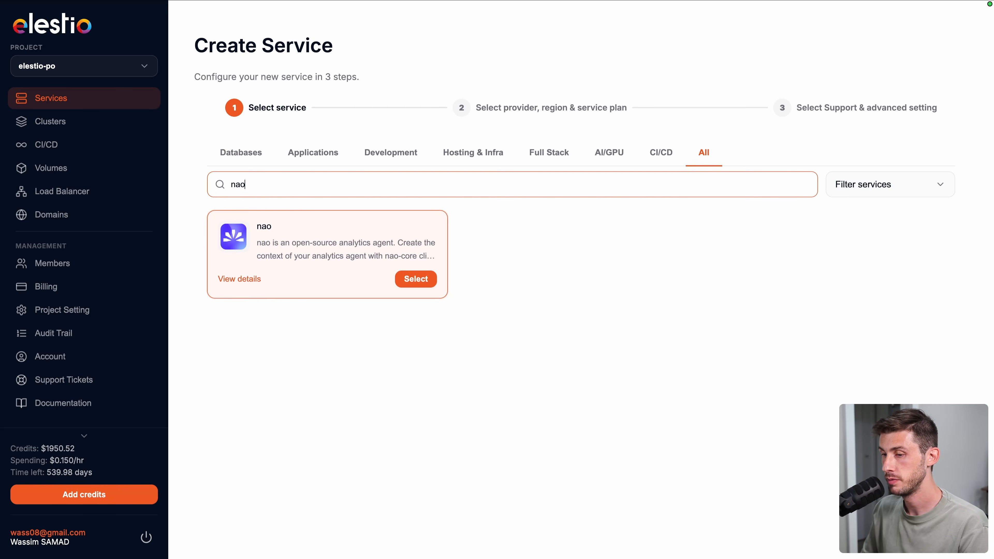
{"action": "left_click", "coordinate": [416, 279]}
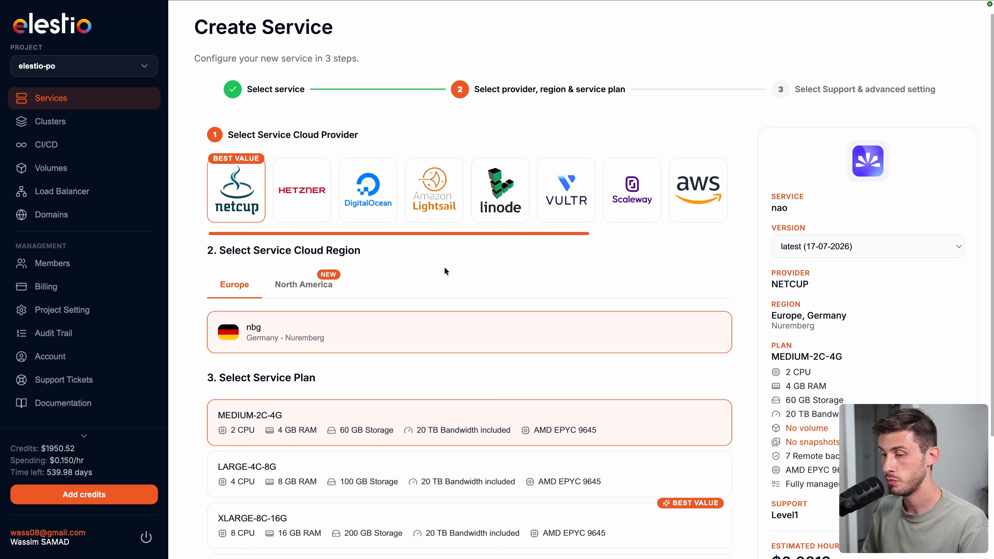
- Choose Netcup in Nuremberg with the MEDIUM-2C-4G plan after comparing Hetzner and DigitalOcean
{"action": "left_click", "coordinate": [308, 201]}
{"action": "left_click", "coordinate": [368, 201]}
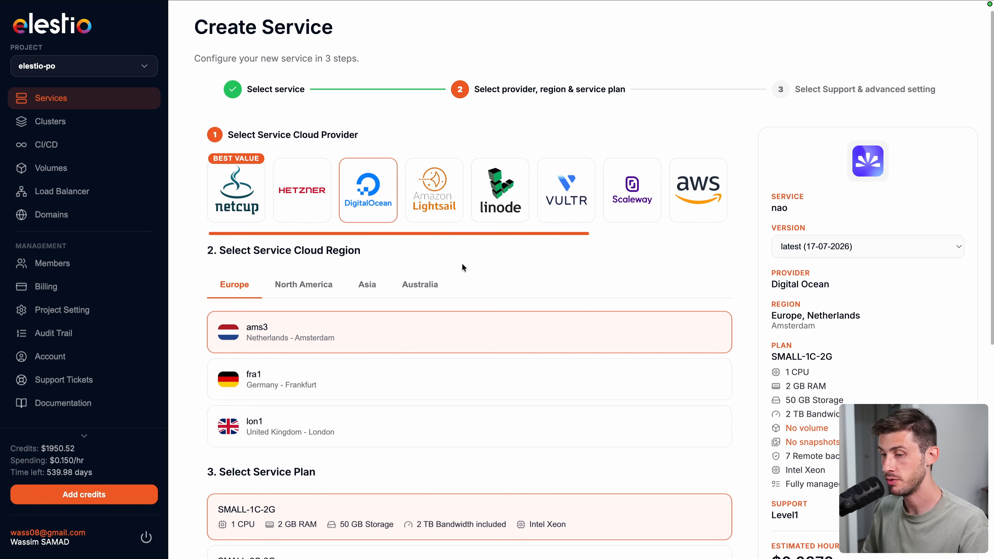
{"action": "left_click", "coordinate": [330, 288]}
{"action": "left_click", "coordinate": [249, 199]}
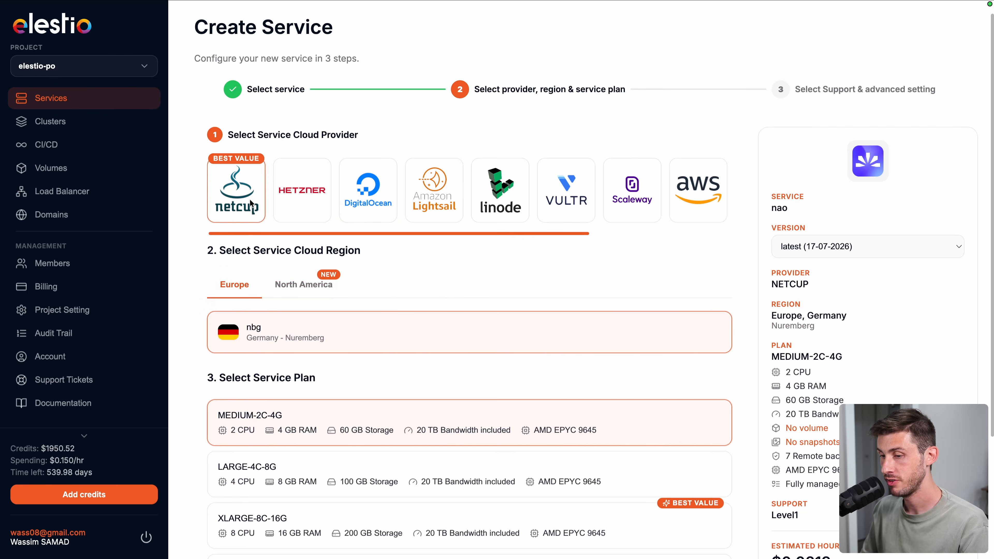
{"action": "scroll", "coordinate": [234, 207], "scroll_direction": "down", "scroll_amount": 4}
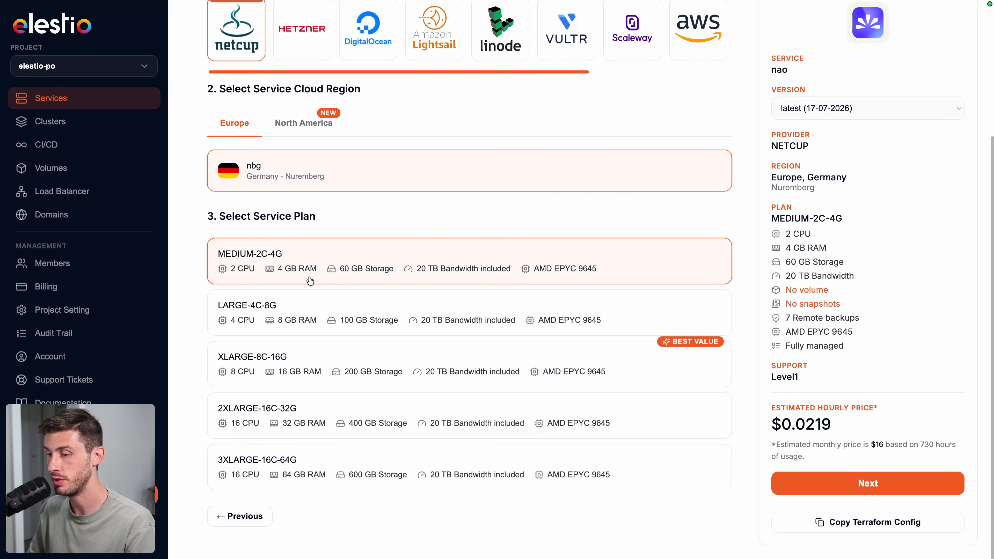
{"action": "left_click", "coordinate": [853, 489]}
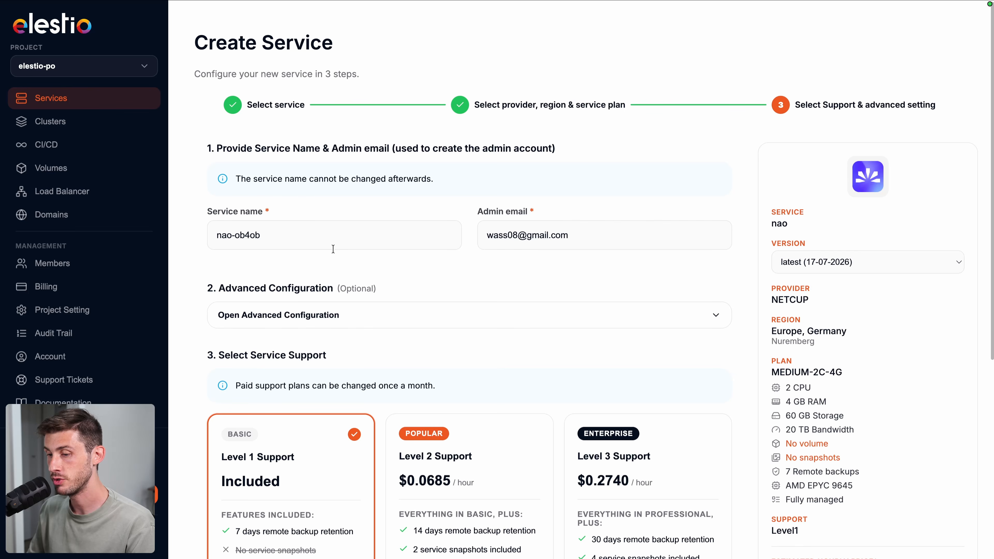
- Keep Level 1 Support and create the nao-ob4ob service
{"action": "scroll", "coordinate": [398, 255], "scroll_direction": "down", "scroll_amount": 3}
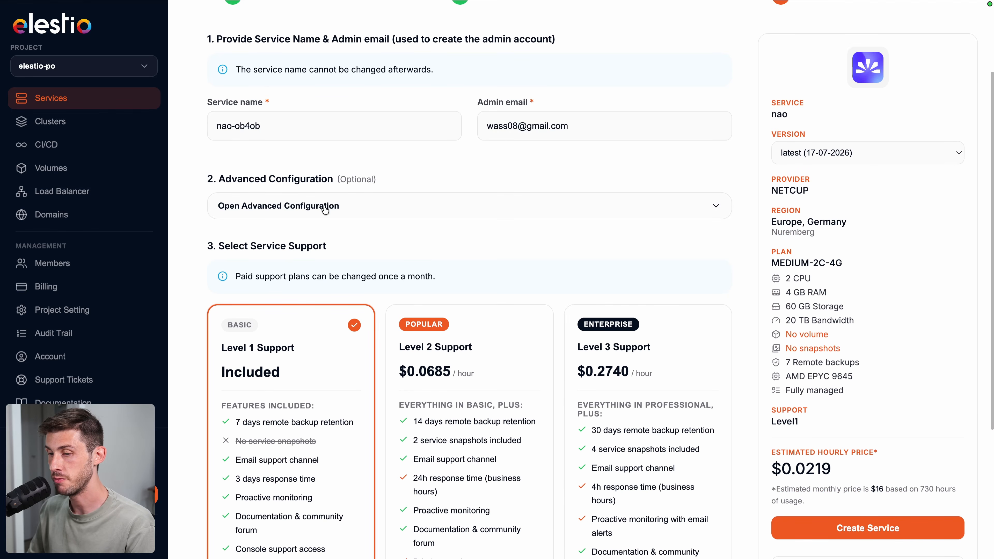
{"action": "scroll", "coordinate": [325, 210], "scroll_direction": "down", "scroll_amount": 5}
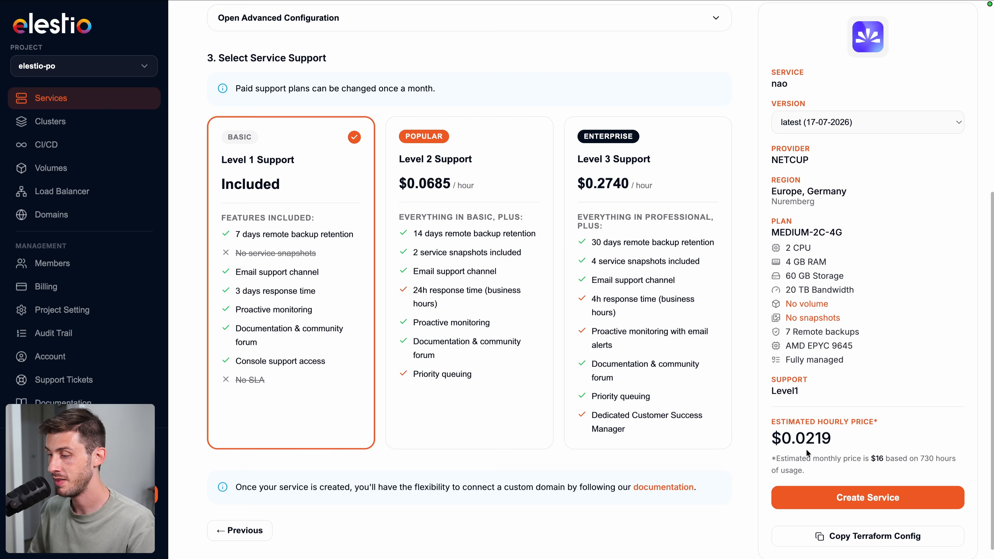
{"action": "left_click", "coordinate": [841, 497]}
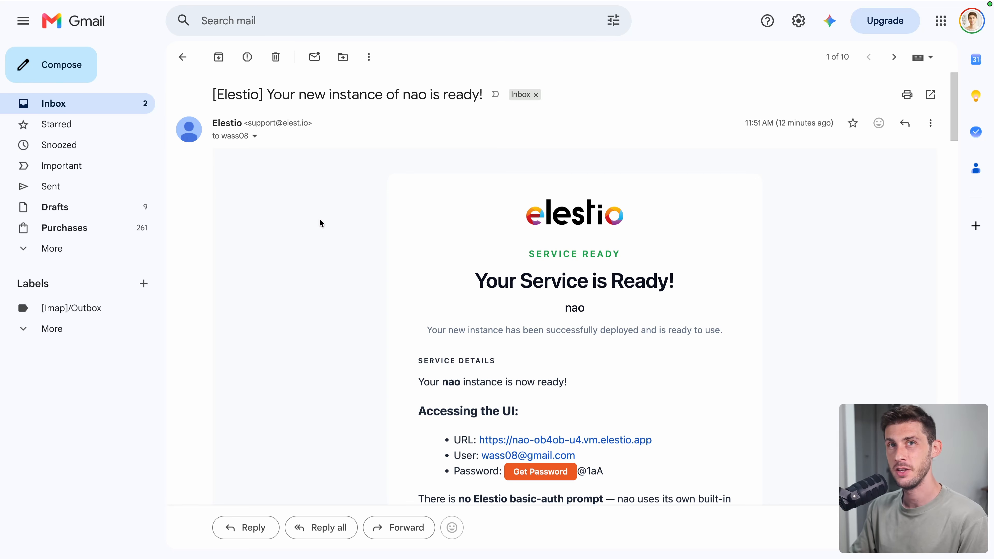
- Read the nao service-ready email and follow Get Password to the nao-ob4ob credentials in Elestio
{"action": "scroll", "coordinate": [320, 223], "scroll_direction": "down", "scroll_amount": 4}
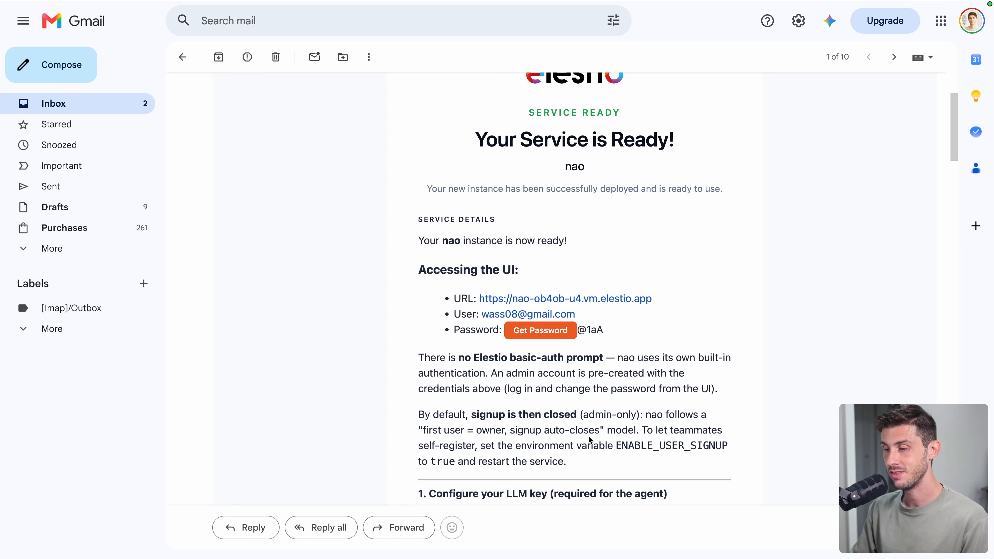
{"action": "scroll", "coordinate": [590, 439], "scroll_direction": "down", "scroll_amount": 1}
{"action": "scroll", "coordinate": [590, 439], "scroll_direction": "down", "scroll_amount": 8}
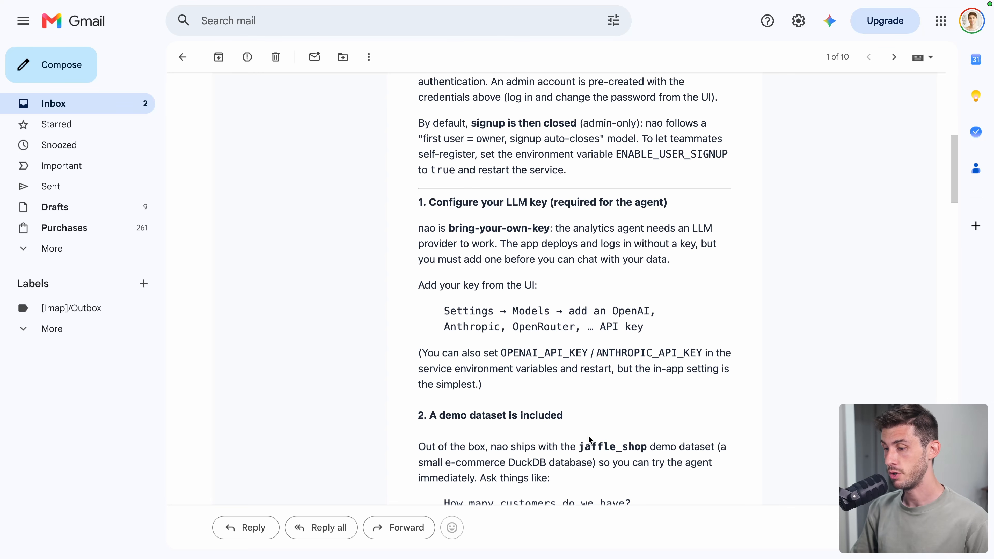
{"action": "scroll", "coordinate": [590, 439], "scroll_direction": "down", "scroll_amount": 2}
{"action": "scroll", "coordinate": [590, 439], "scroll_direction": "down", "scroll_amount": 2}
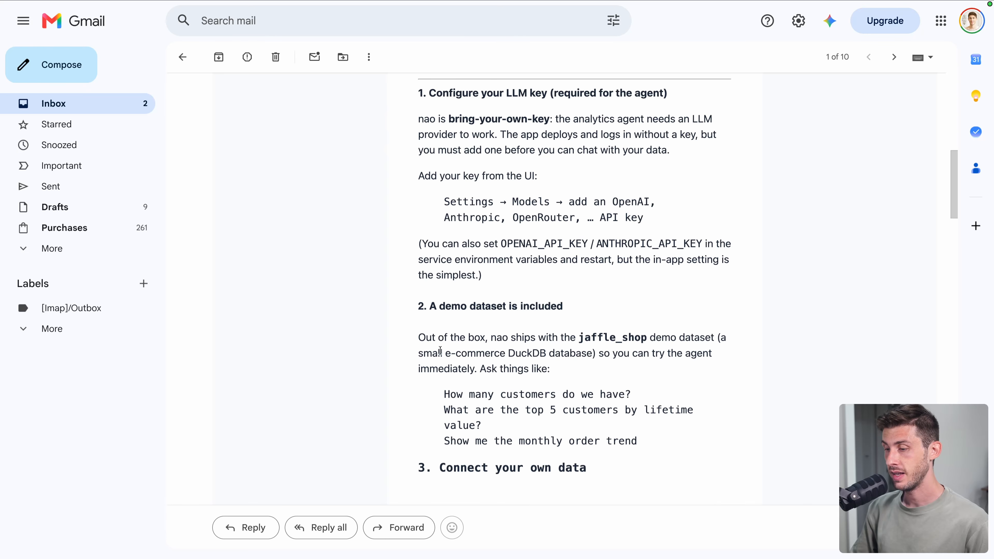
{"action": "scroll", "coordinate": [441, 351], "scroll_direction": "down", "scroll_amount": 3}
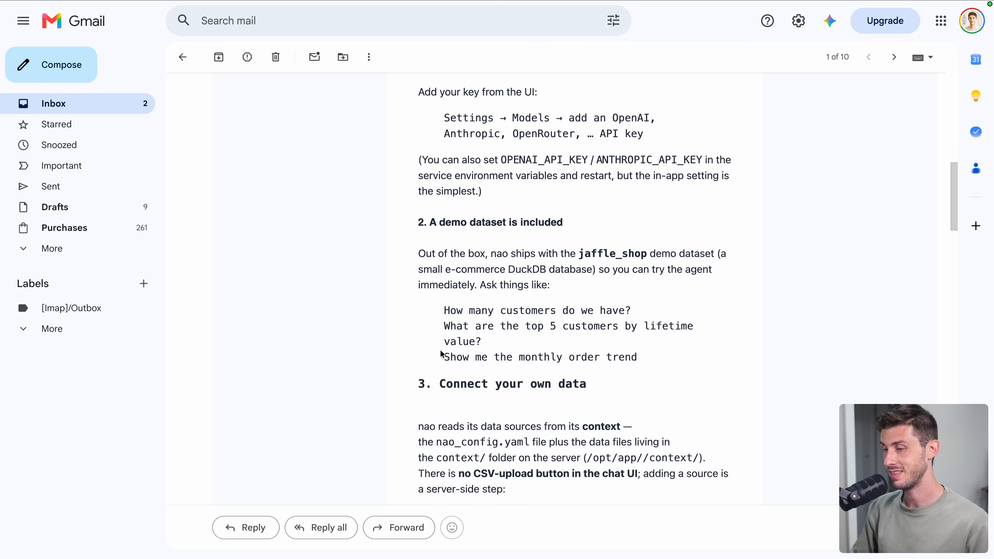
{"action": "scroll", "coordinate": [441, 353], "scroll_direction": "down", "scroll_amount": 5}
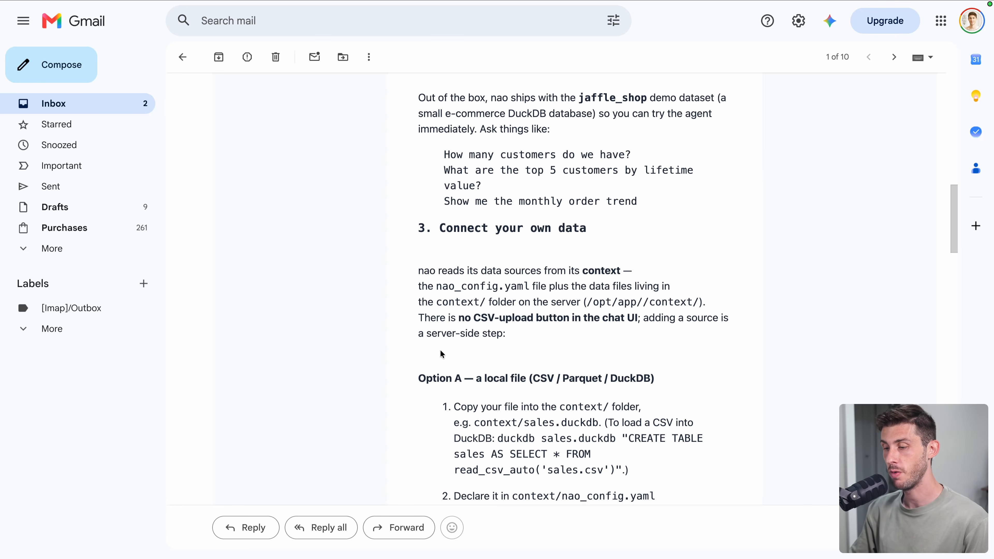
{"action": "scroll", "coordinate": [440, 352], "scroll_direction": "up", "scroll_amount": 15}
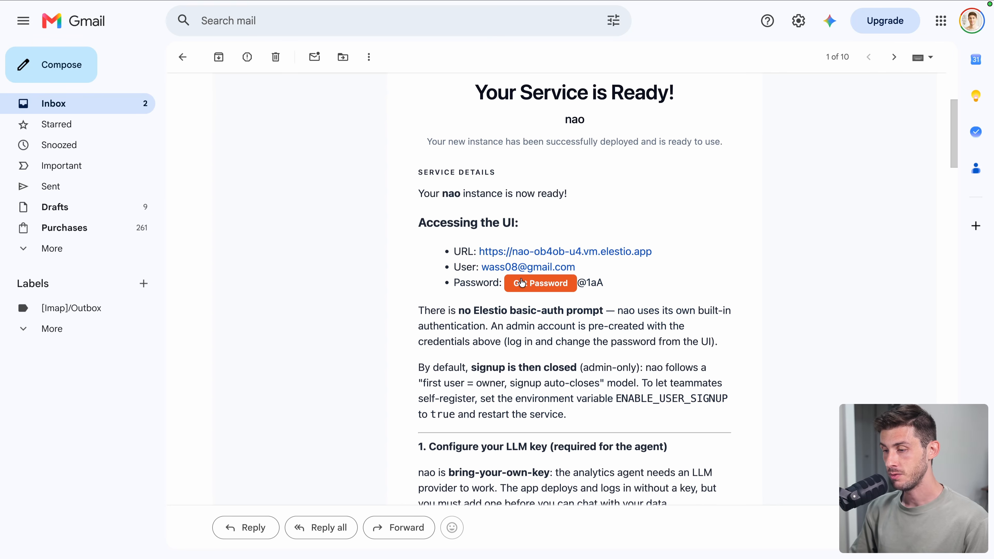
{"action": "left_click", "coordinate": [522, 282]}
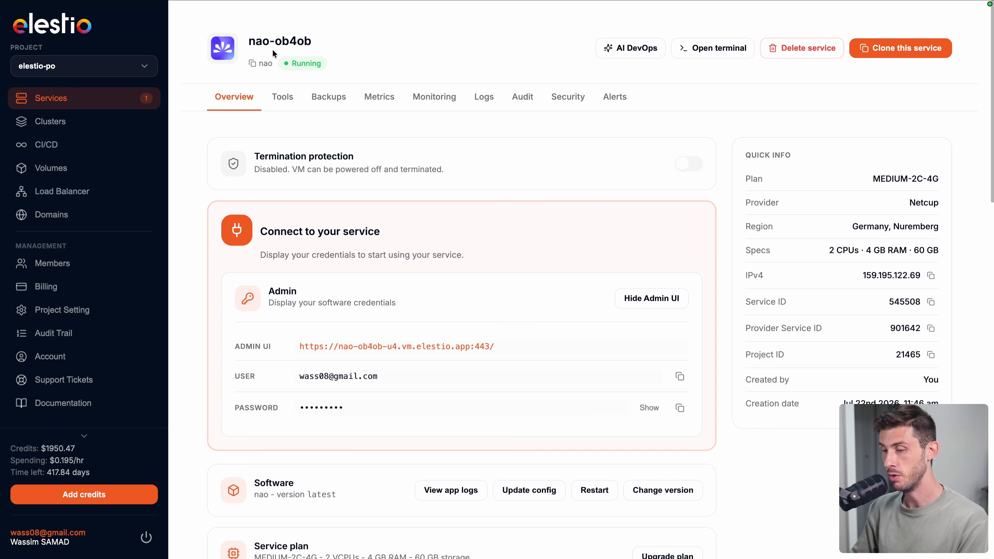
- Copy the nao-ob4ob Admin UI URL from the Connect to your service panel
{"action": "left_click", "coordinate": [681, 414]}
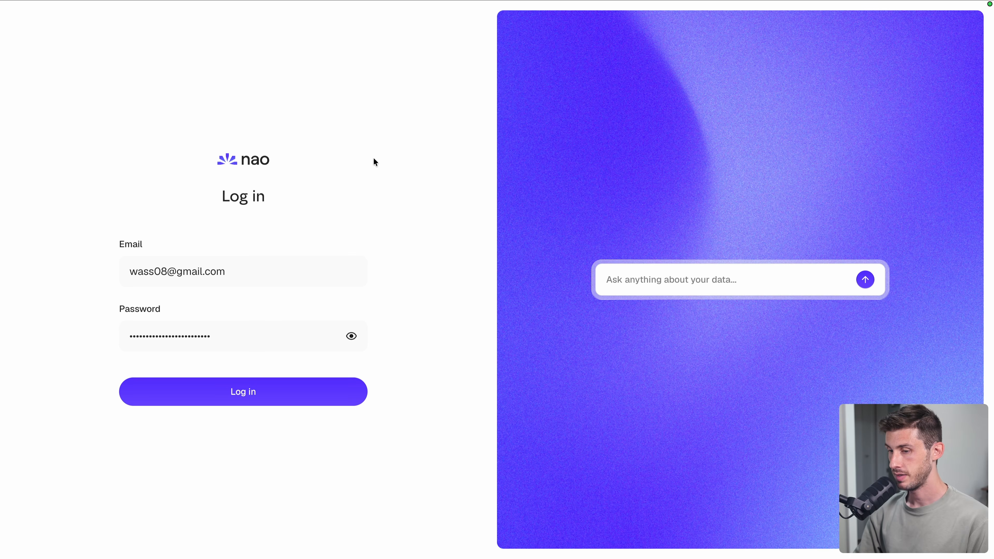
- Sign in as admin and go to Configure a model in Project Settings > Models
{"action": "left_click", "coordinate": [264, 396]}
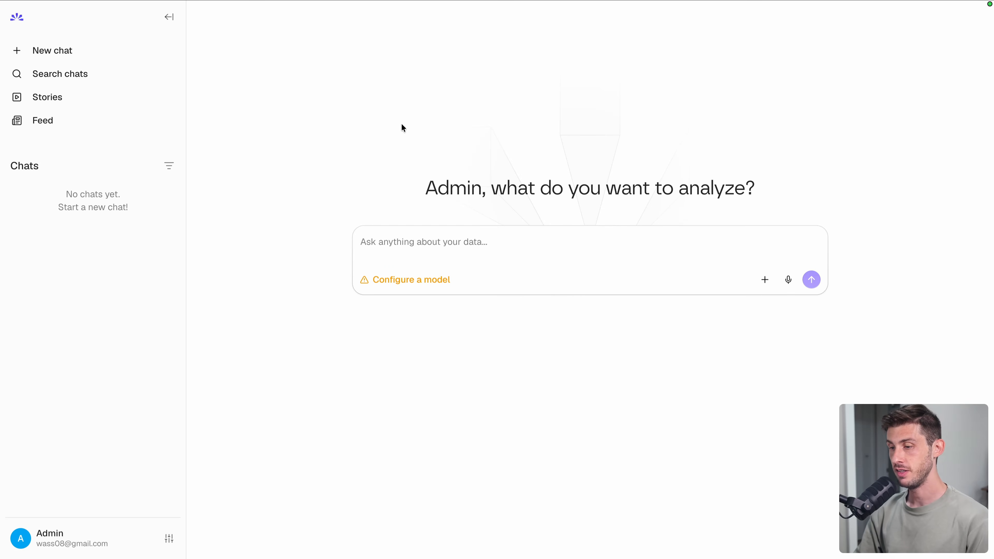
{"action": "left_click", "coordinate": [395, 287]}
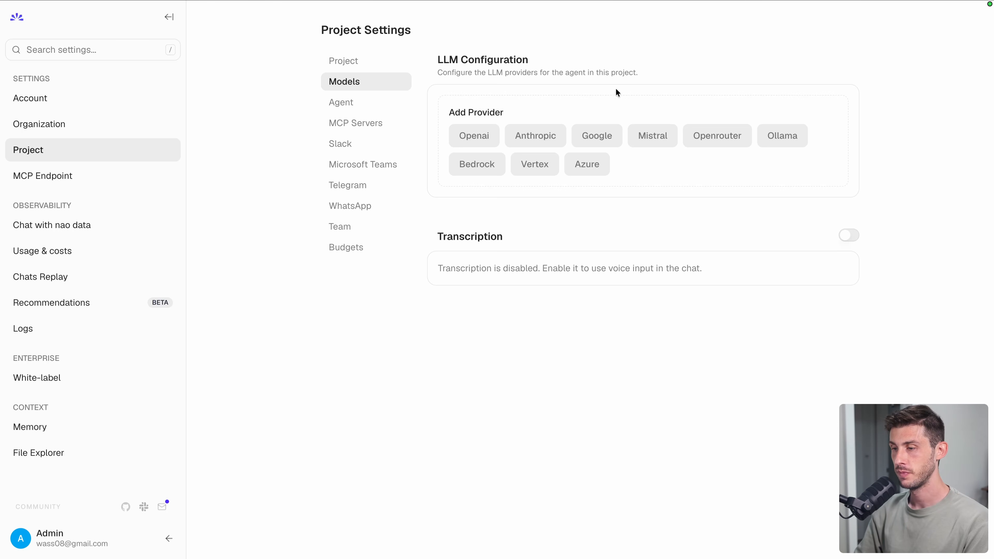
- Add OpenAI as the LLM provider by pasting the saved API key and saving
{"action": "left_click", "coordinate": [459, 140]}
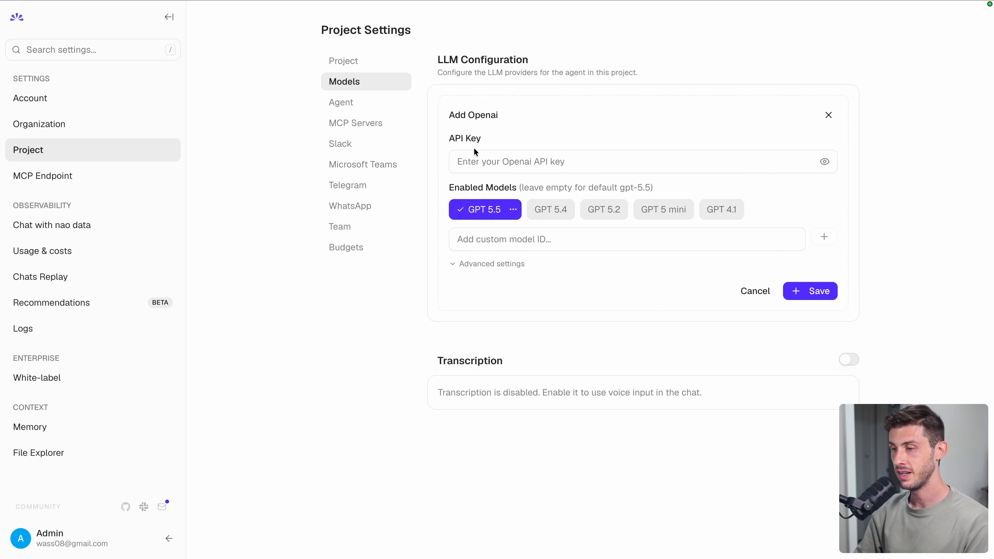
{"action": "left_click", "coordinate": [480, 161]}
{"action": "key", "text": "ctrl+v"}
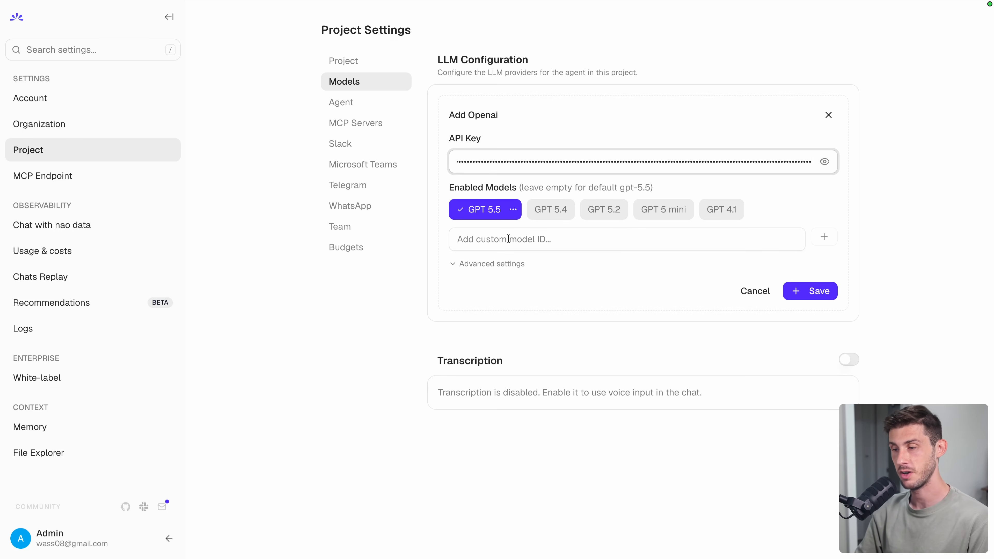
{"action": "left_click", "coordinate": [440, 251]}
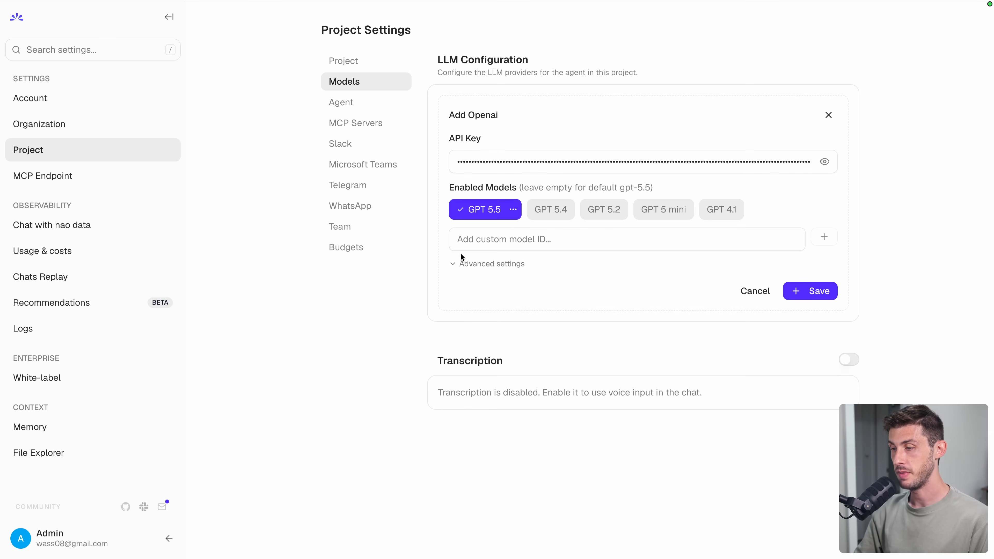
{"action": "left_click", "coordinate": [800, 292]}
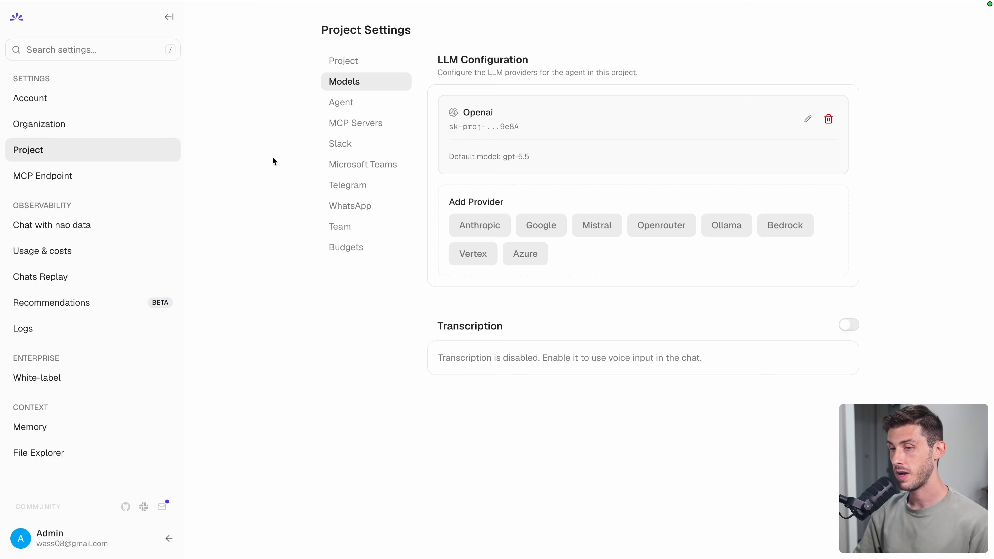
- Return to the nao chat home and begin typing 'how many customers do we have?'
{"action": "left_click", "coordinate": [17, 17]}
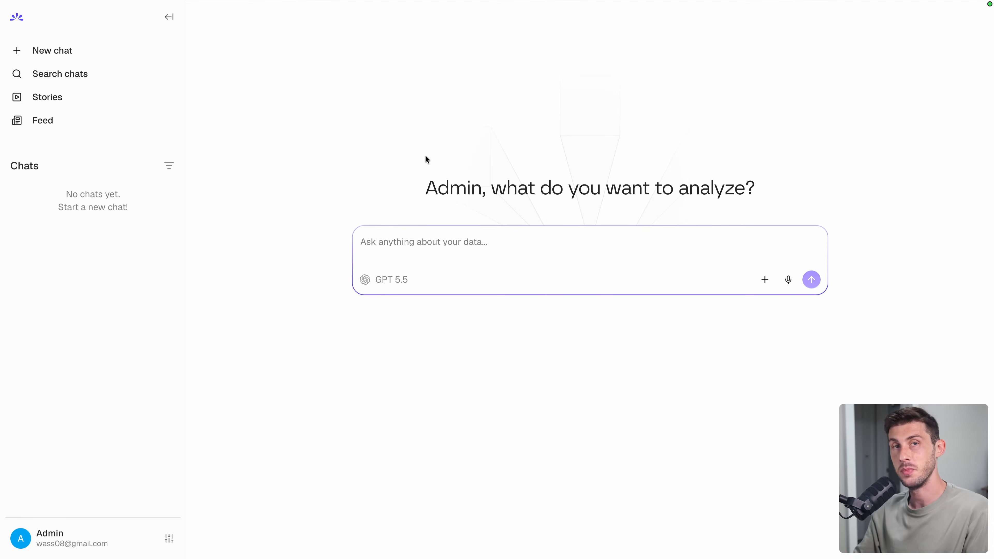
{"action": "key", "text": "ctrl+shift+Tab"}
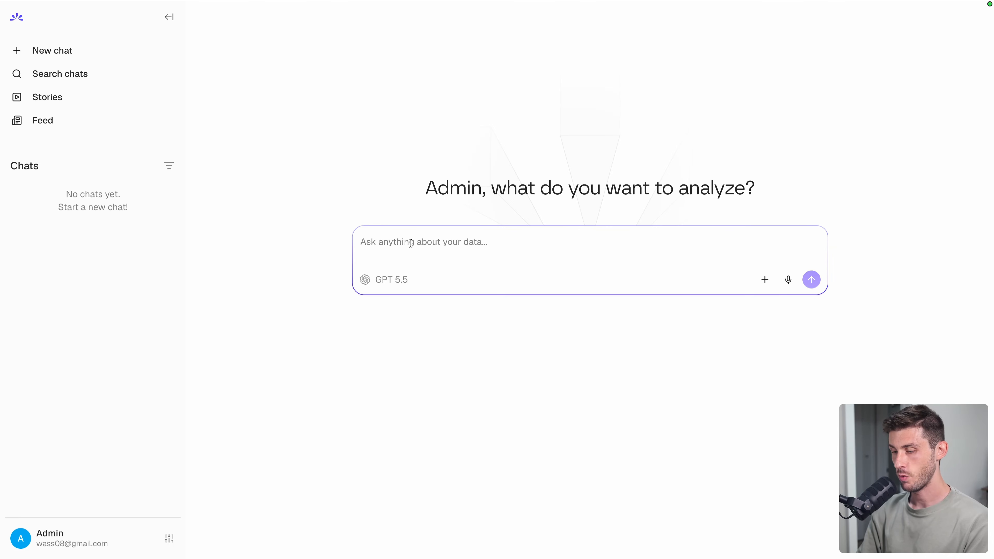
{"action": "type", "text": "how many customers do we ha"}
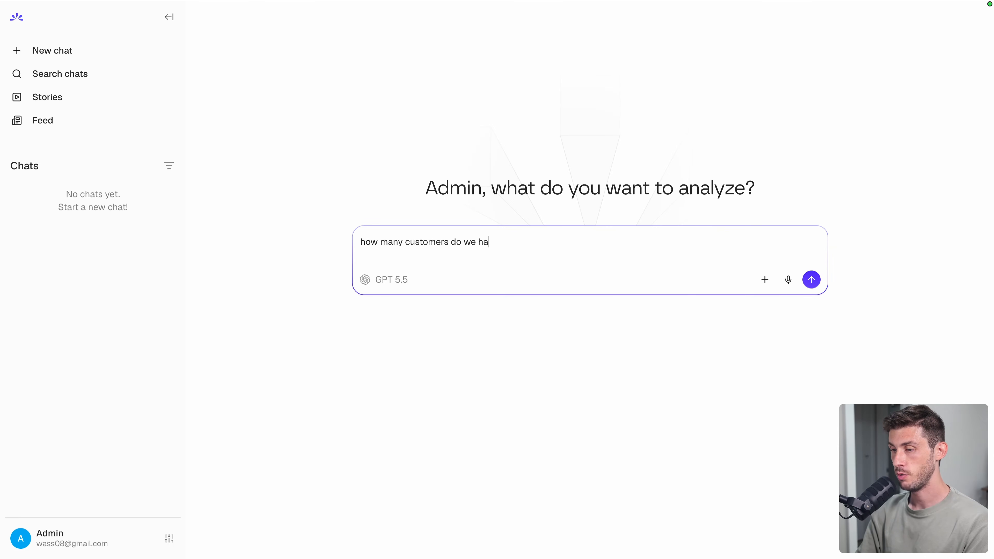
{"action": "type", "text": "ve?"}
- Send 'how many customers do we have?' and review the Customer count SQL behind the 100-customer answer
{"action": "key", "text": "Return"}
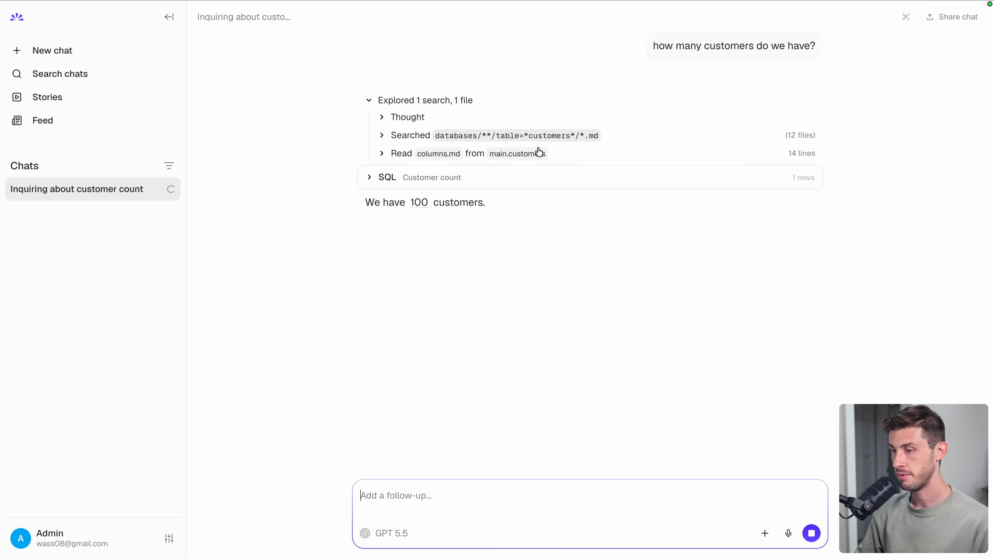
{"action": "left_click", "coordinate": [369, 178]}
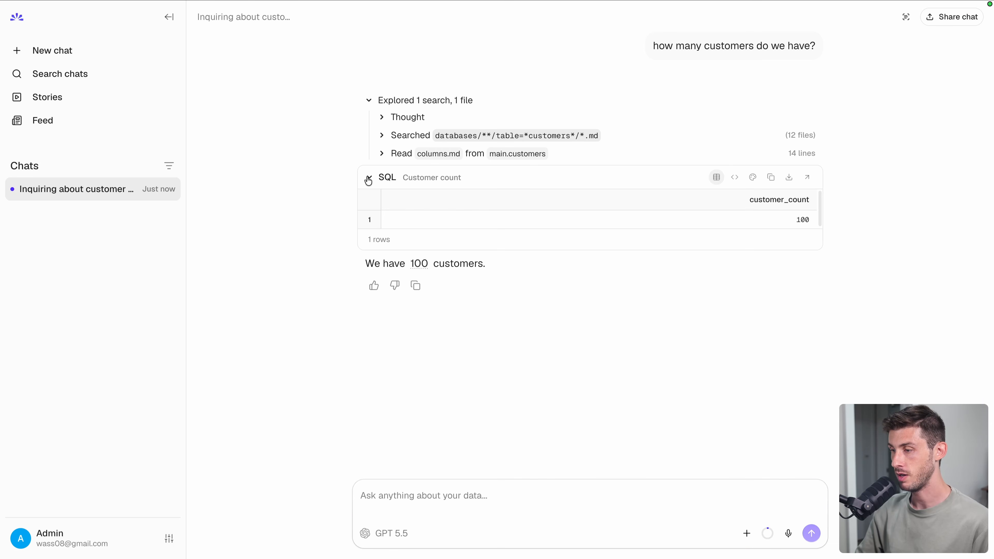
{"action": "left_click", "coordinate": [369, 178]}
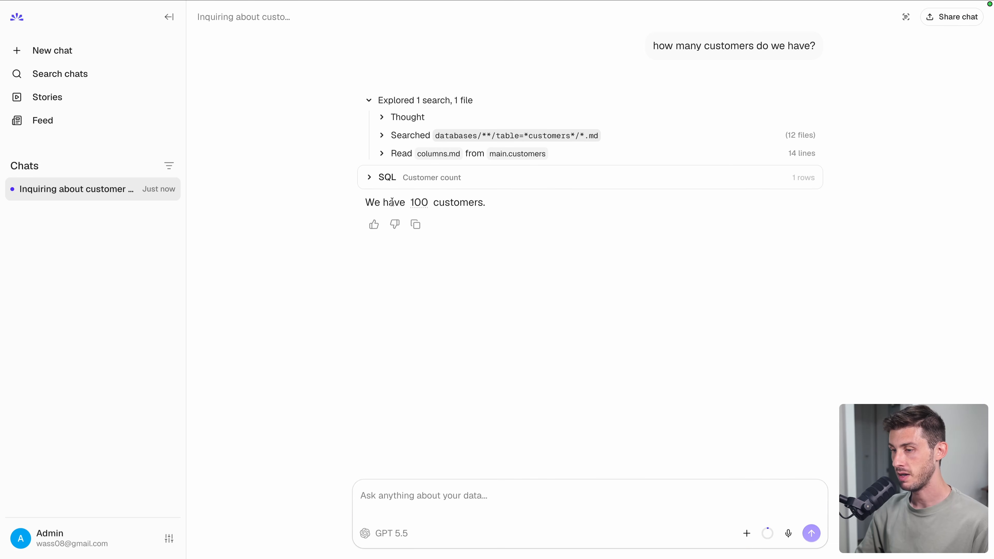
- Ask 'what are the top 5 customers by lifetime value?' and scroll through the five-row result table
{"action": "type", "text": "what are the top 5 customer"}
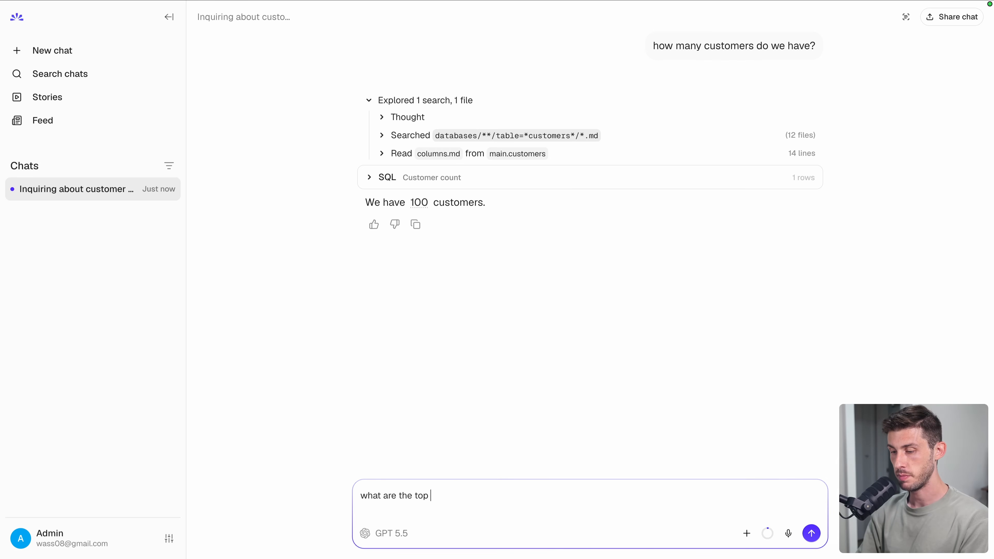
{"action": "type", "text": "s by lifetime value?"}
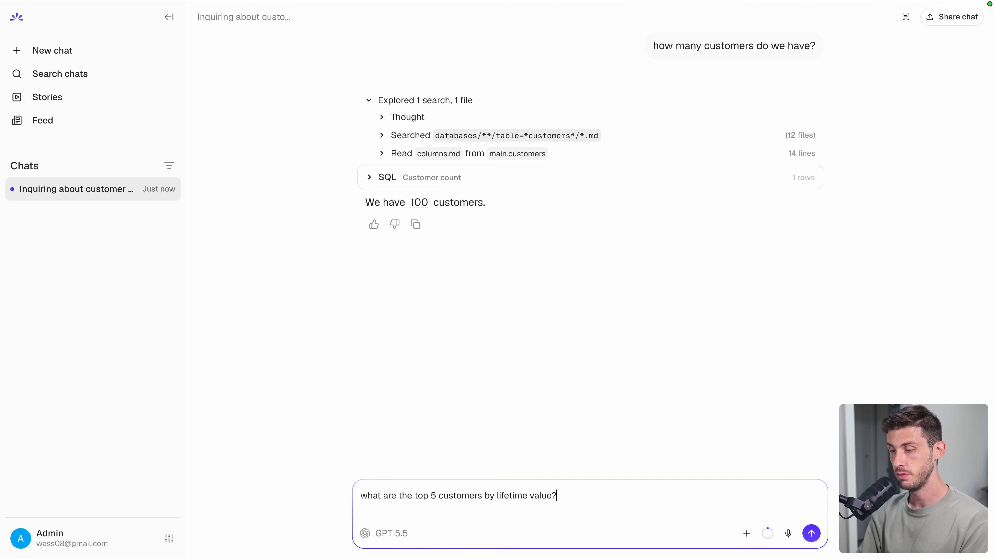
{"action": "key", "text": "Return"}
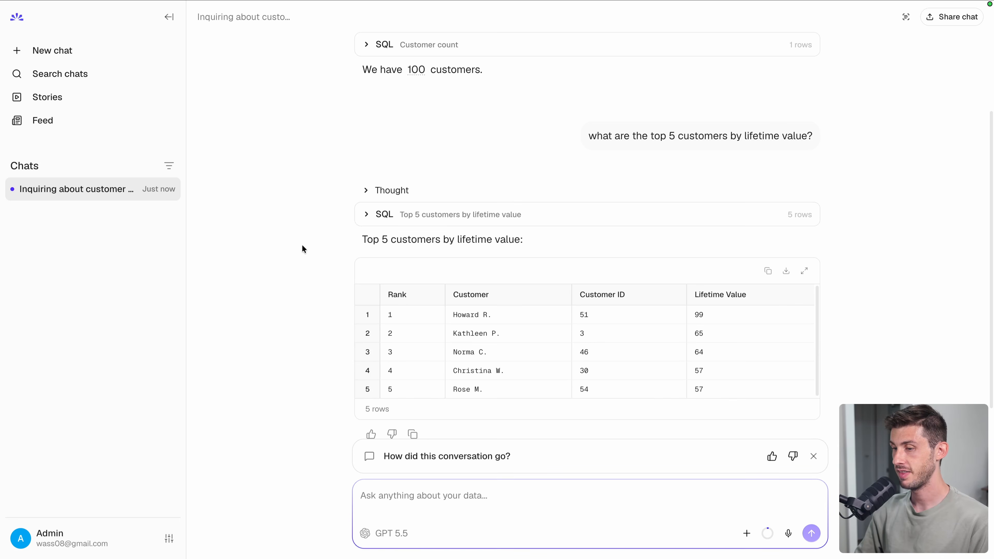
{"action": "scroll", "coordinate": [302, 245], "scroll_direction": "down", "scroll_amount": 1}
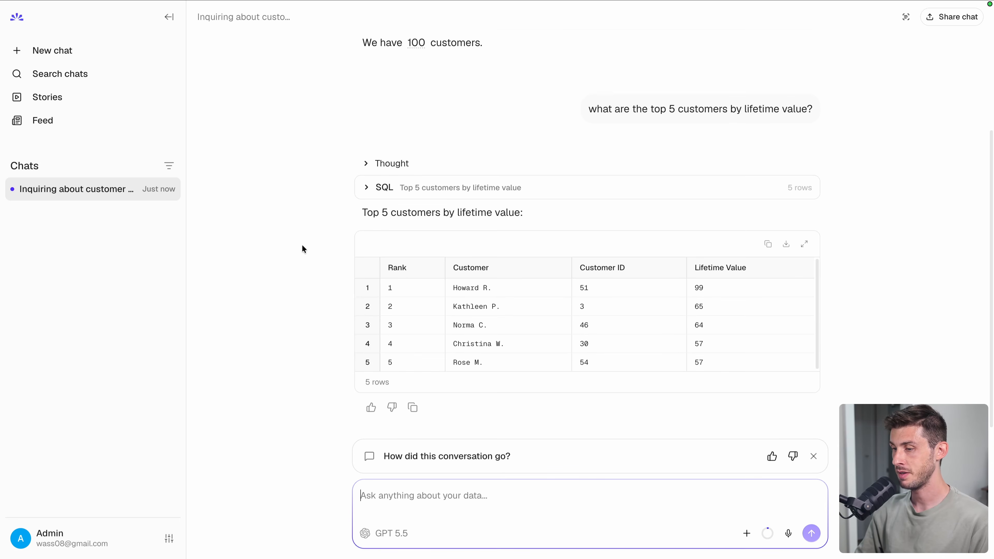
{"action": "scroll", "coordinate": [302, 245], "scroll_direction": "up", "scroll_amount": 2}
{"action": "scroll", "coordinate": [302, 245], "scroll_direction": "down", "scroll_amount": 1}
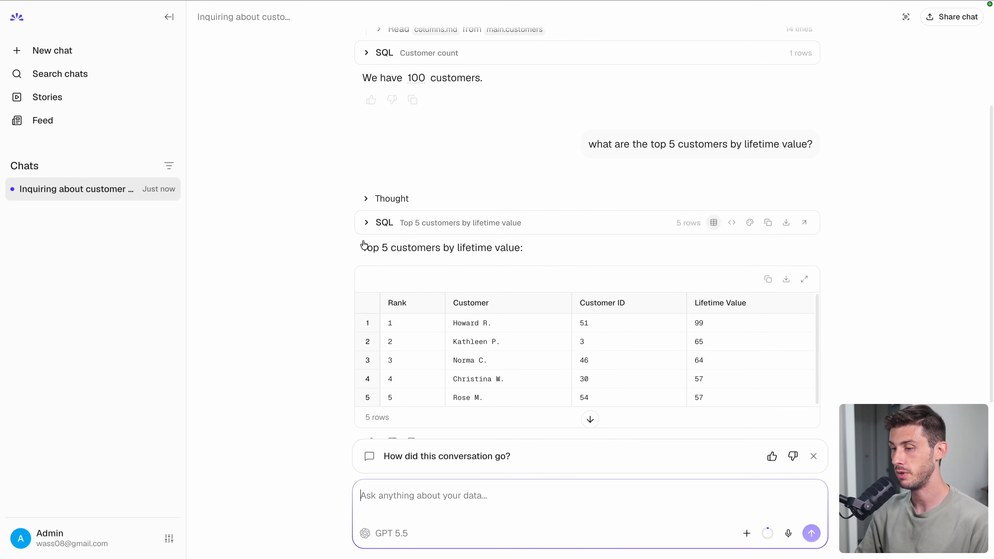
{"action": "scroll", "coordinate": [310, 288], "scroll_direction": "down", "scroll_amount": 2}
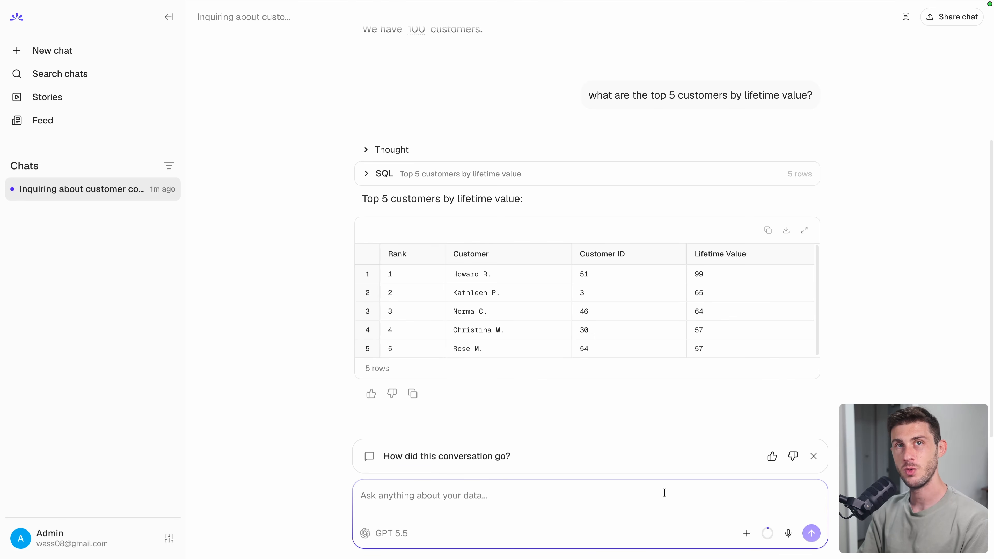
- Ask for the monthly order trend and review the chart, which peaks at 35 orders in March
{"action": "type", "text": "show me the "}
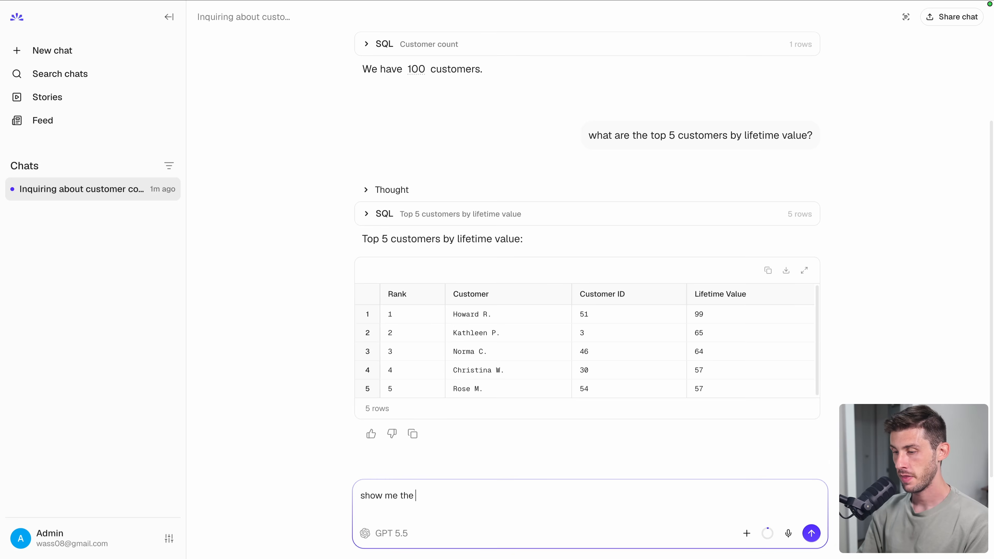
{"action": "type", "text": "monthly order trend"}
{"action": "key", "text": "Return"}
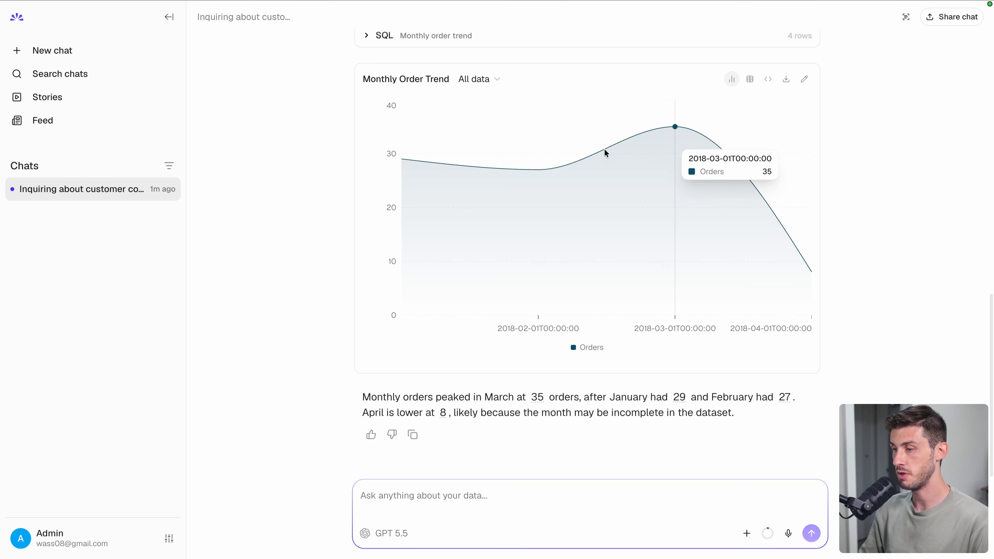
{"action": "scroll", "coordinate": [379, 243], "scroll_direction": "up", "scroll_amount": 3}
{"action": "scroll", "coordinate": [379, 239], "scroll_direction": "up", "scroll_amount": 15}
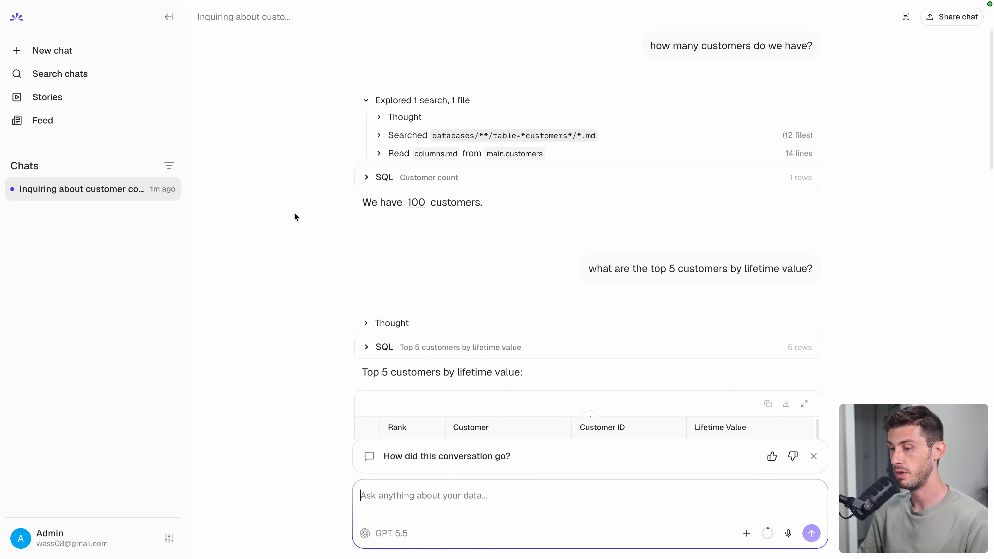
{"action": "scroll", "coordinate": [295, 217], "scroll_direction": "down", "scroll_amount": 4}
{"action": "scroll", "coordinate": [294, 213], "scroll_direction": "down", "scroll_amount": 7}
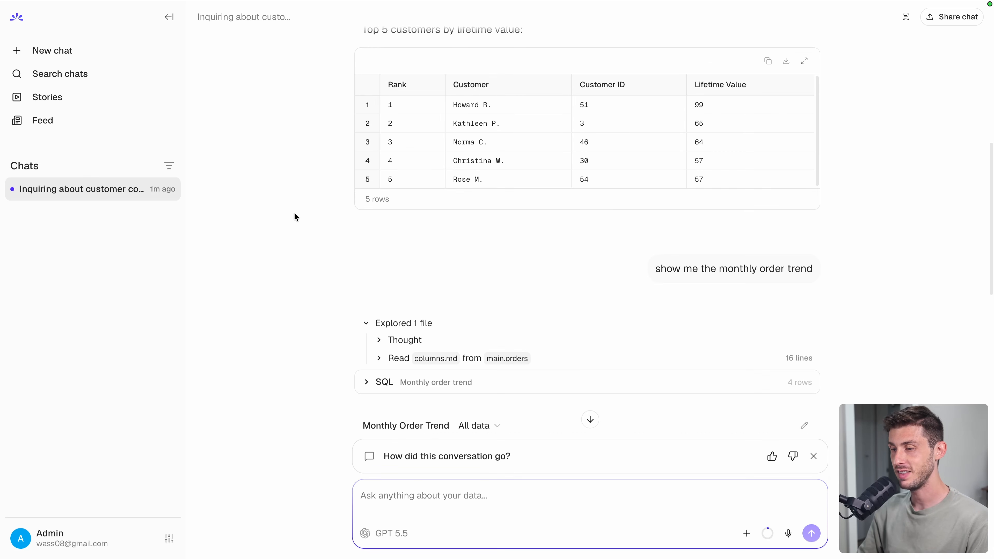
{"action": "scroll", "coordinate": [294, 213], "scroll_direction": "down", "scroll_amount": 10}
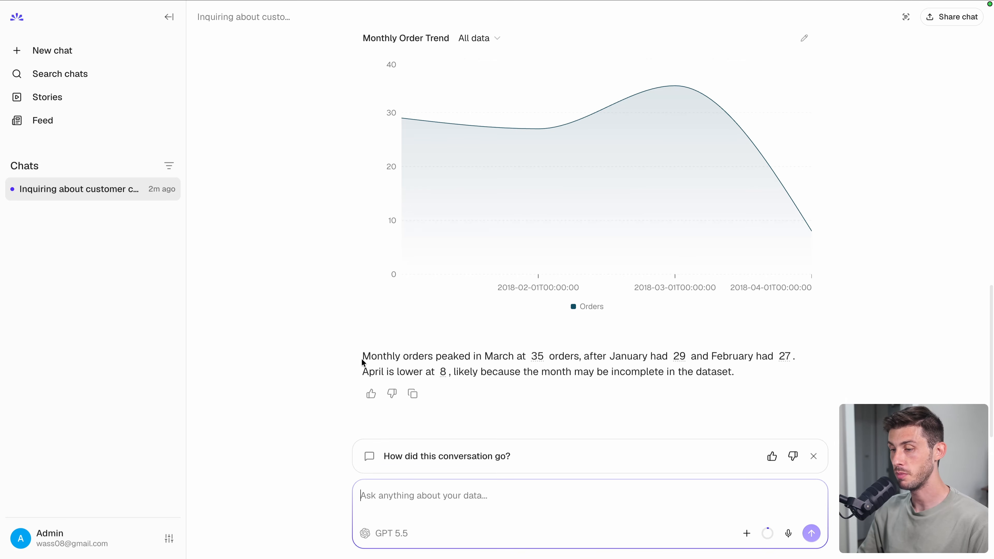
{"action": "left_click_drag", "start_coordinate": [362, 356], "coordinate": [512, 357]}
{"action": "left_click", "coordinate": [615, 357]}
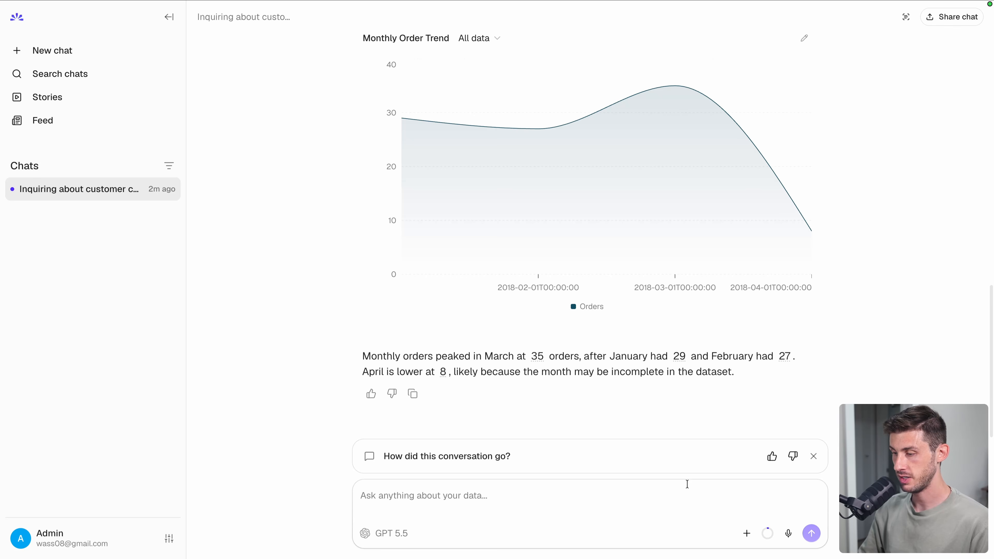
- Attach the customers table as context for the next question
{"action": "left_click", "coordinate": [746, 534]}
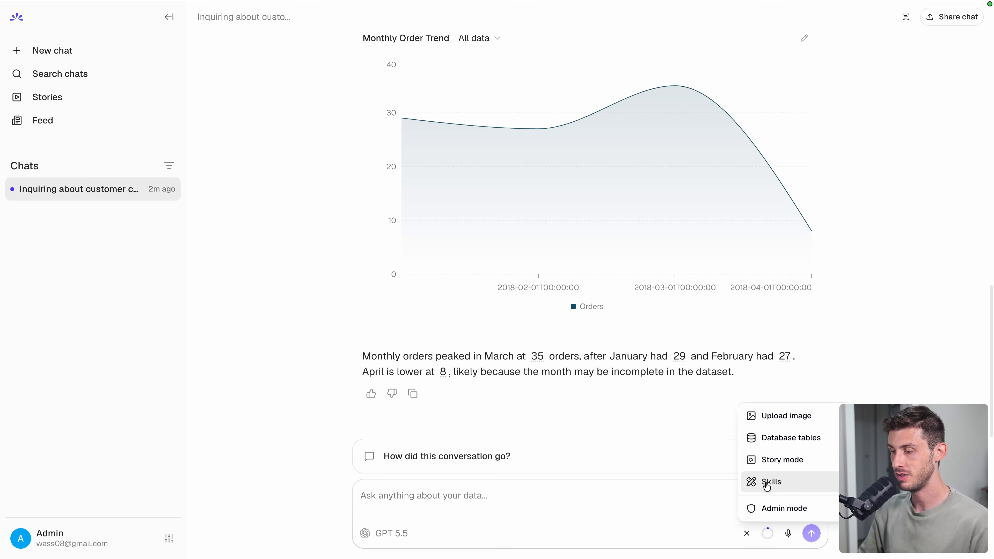
{"action": "left_click", "coordinate": [789, 445]}
{"action": "scroll", "coordinate": [508, 404], "scroll_direction": "down", "scroll_amount": 2}
{"action": "scroll", "coordinate": [508, 404], "scroll_direction": "down", "scroll_amount": 1}
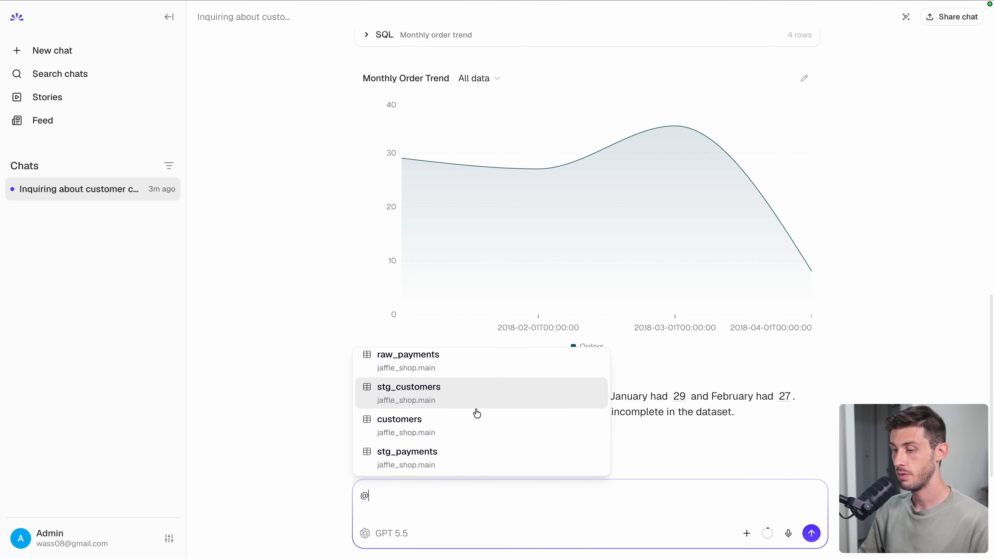
{"action": "left_click", "coordinate": [471, 427]}
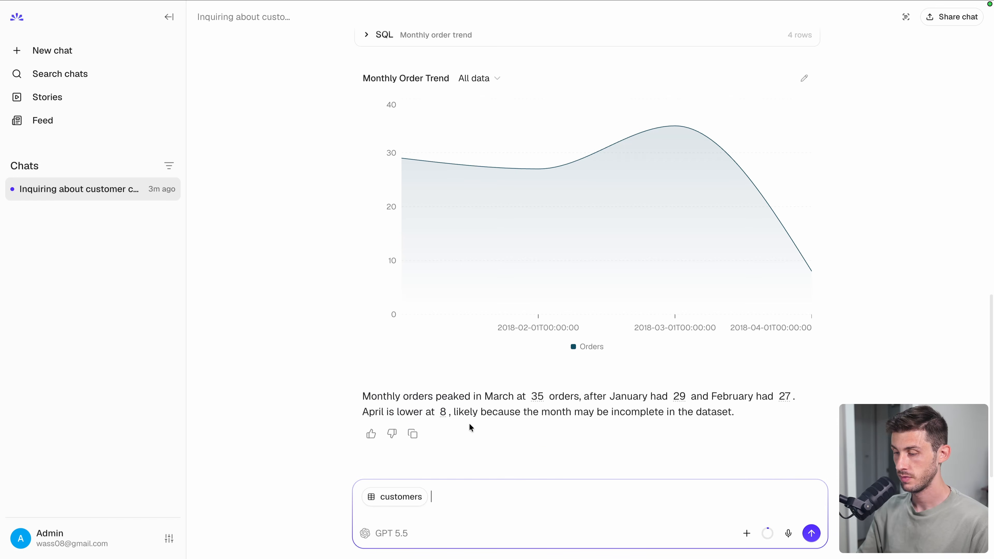
- Ask how many customers ordered only once, check the SQL result (33), then collapse it
{"action": "type", "text": "how "}
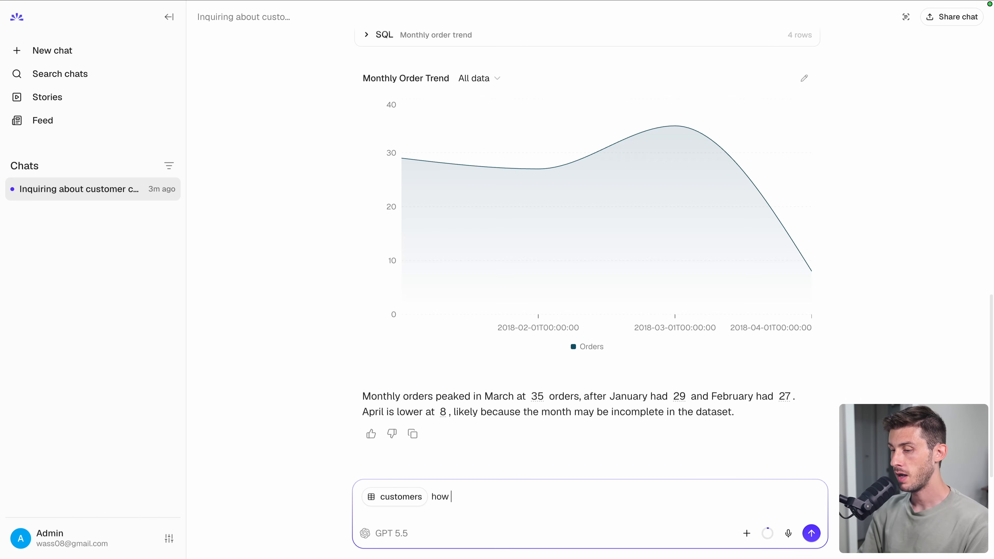
{"action": "type", "text": "many orderde "}
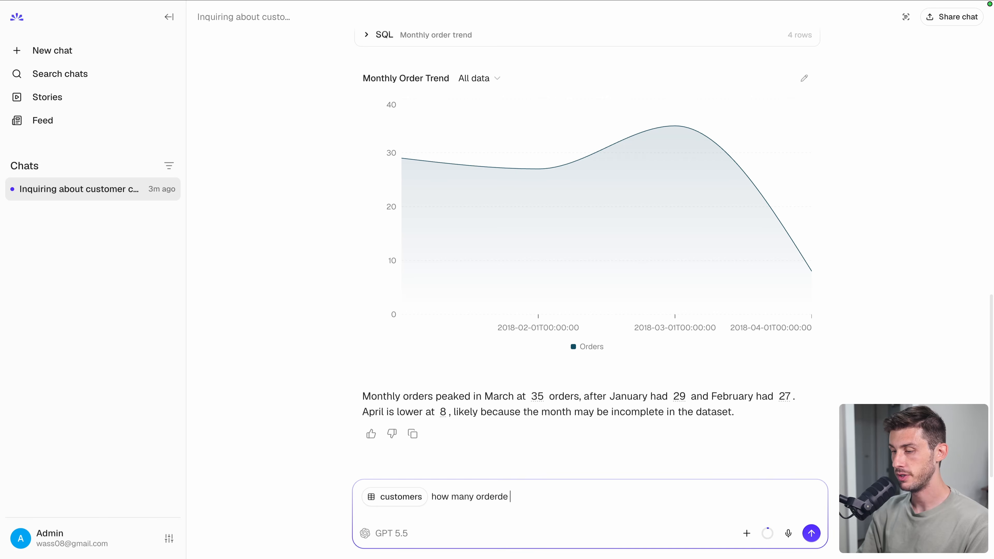
{"action": "type", "text": "oned "}
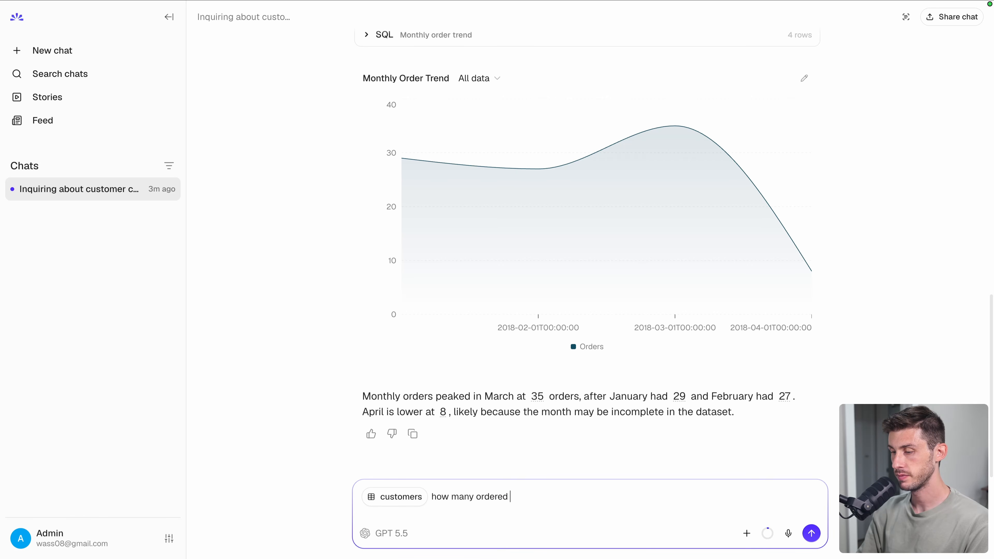
{"action": "type", "text": "only once"}
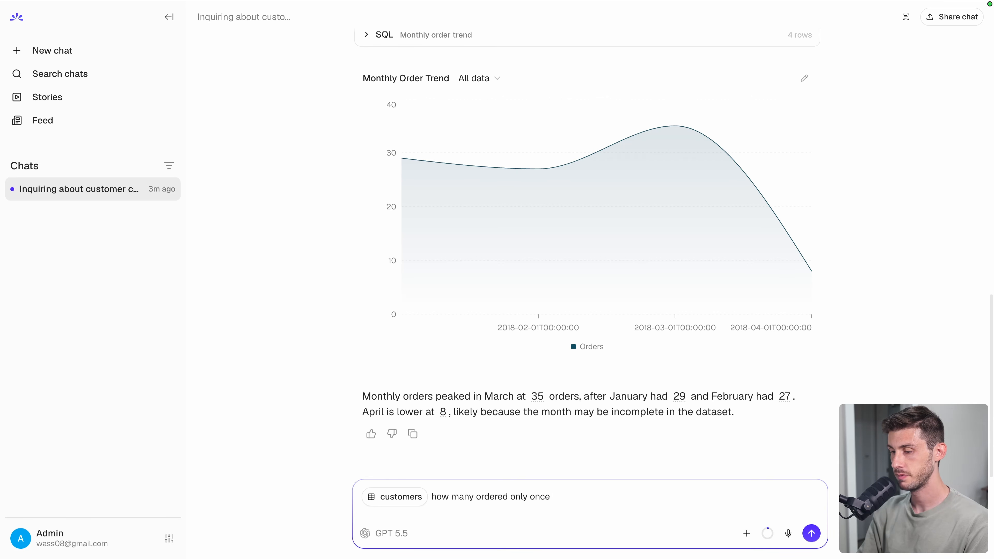
{"action": "key", "text": "Return"}
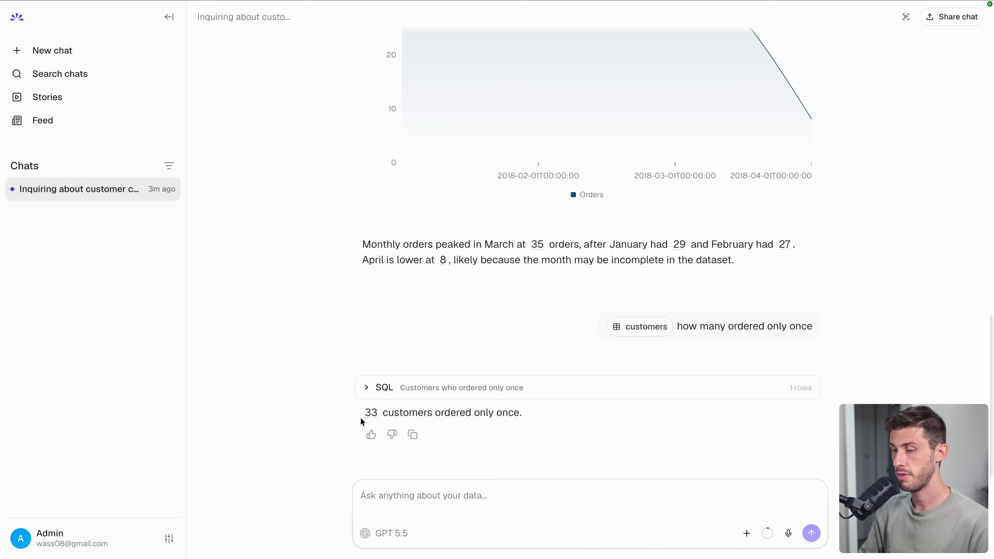
{"action": "left_click", "coordinate": [366, 387]}
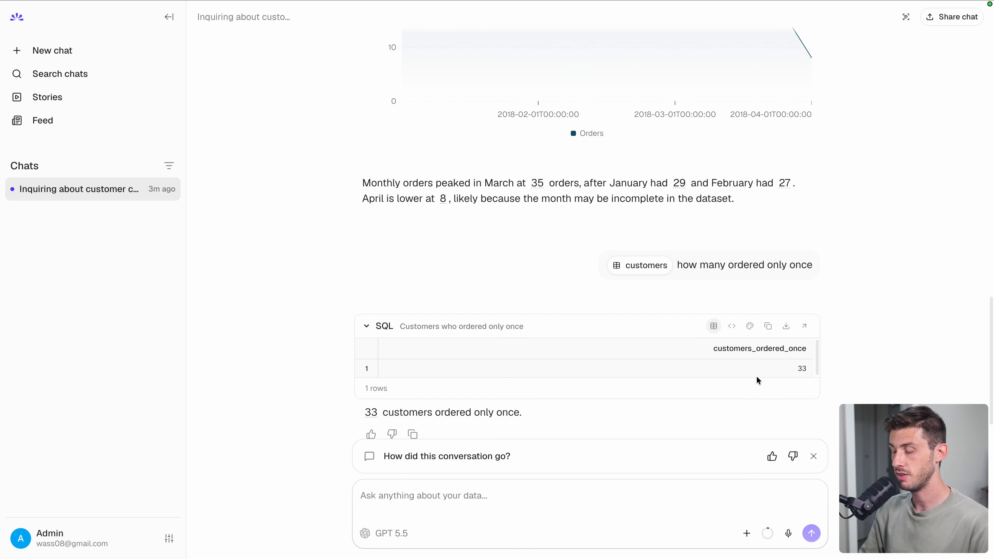
{"action": "left_click", "coordinate": [363, 326]}
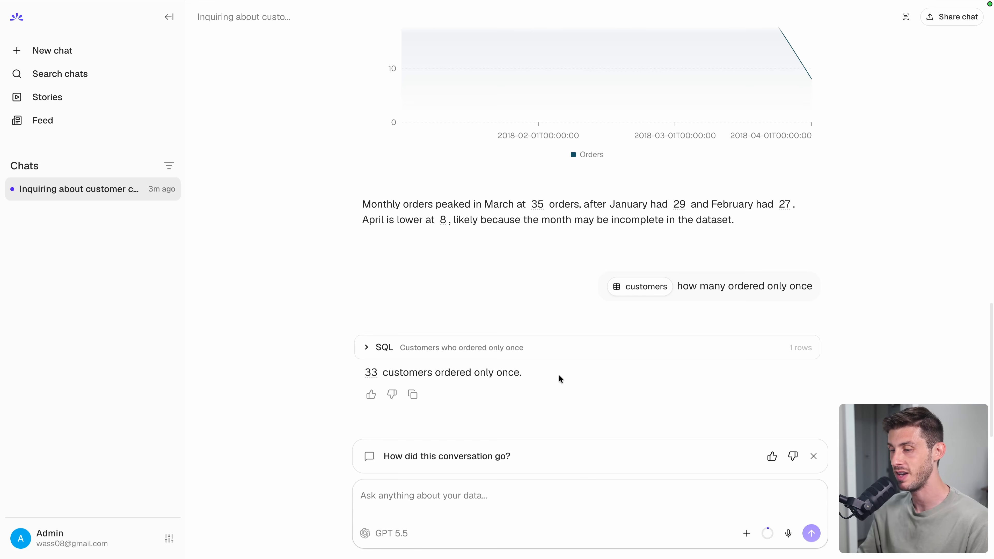
- Ask 'can you export them into csv?' and review the returned CSV of one-time customers
{"action": "left_click", "coordinate": [491, 492]}
{"action": "type", "text": "can "}
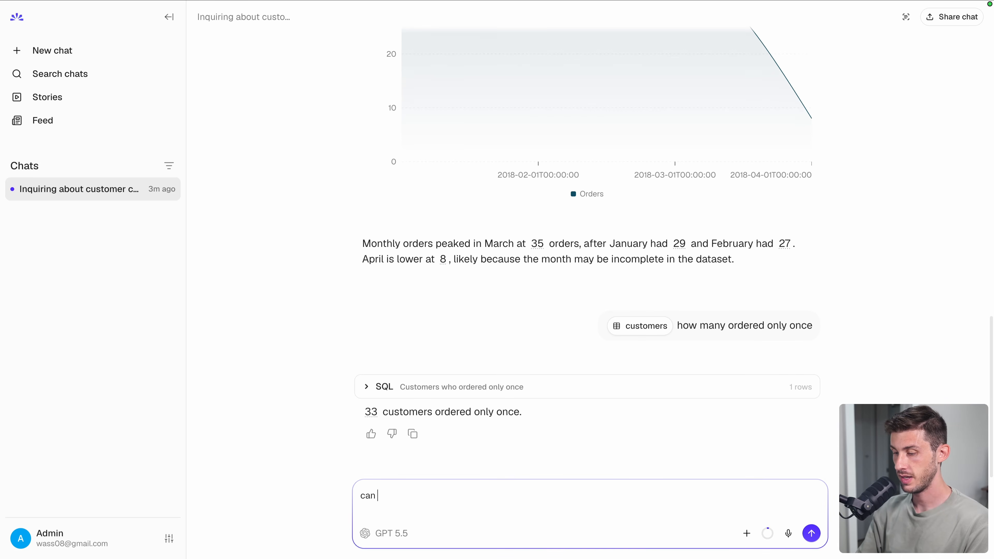
{"action": "type", "text": "you export them in"}
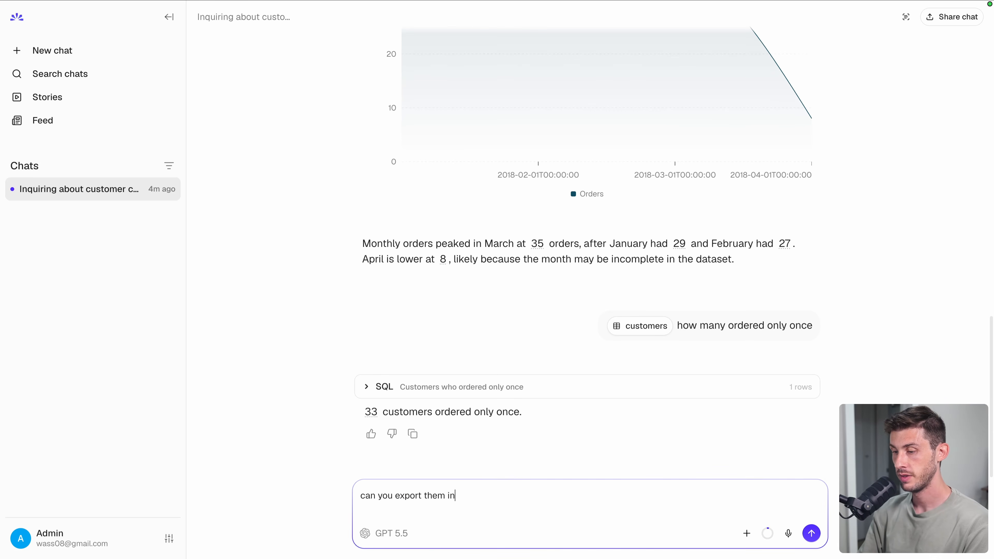
{"action": "type", "text": "to csv?"}
{"action": "key", "text": "Return"}
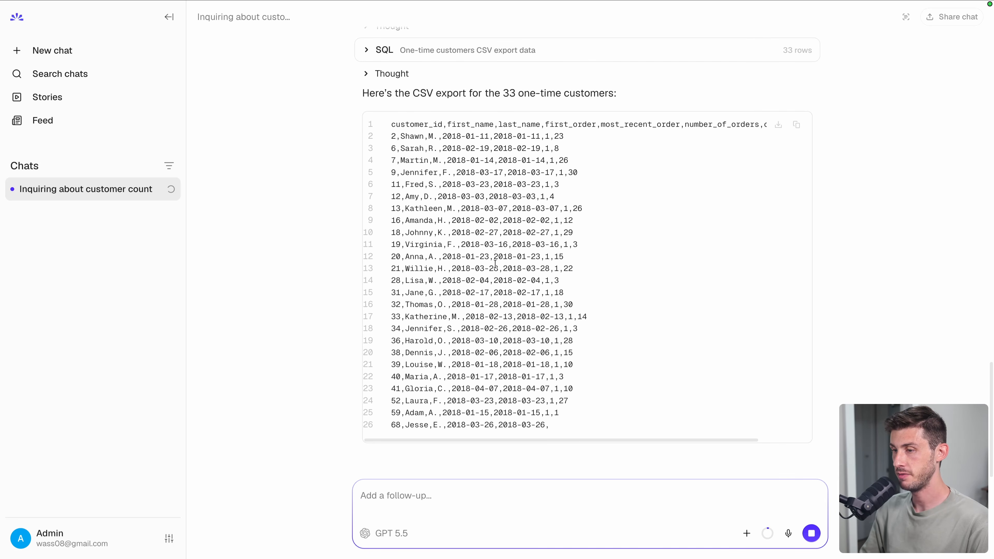
{"action": "scroll", "coordinate": [285, 297], "scroll_direction": "up", "scroll_amount": 5}
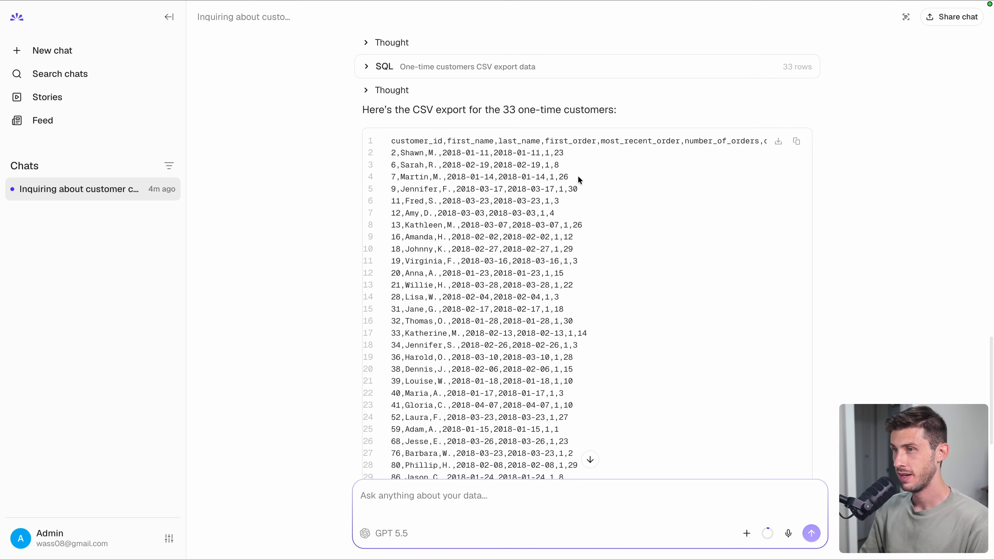
{"action": "left_click", "coordinate": [854, 176]}
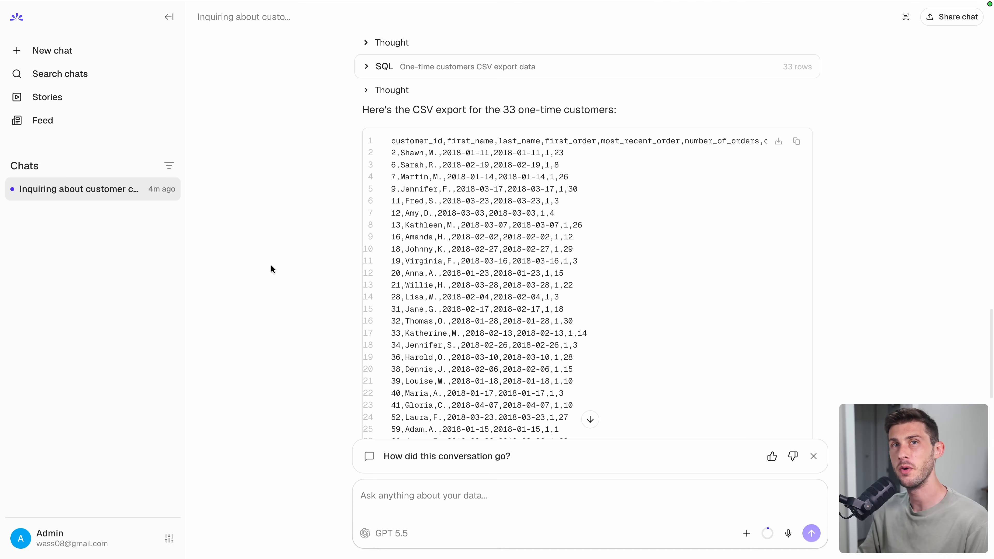
- Run the /top-customers skill, producing a top-5 payments table led by $99.00
{"action": "left_click", "coordinate": [745, 532]}
{"action": "left_click", "coordinate": [763, 483]}
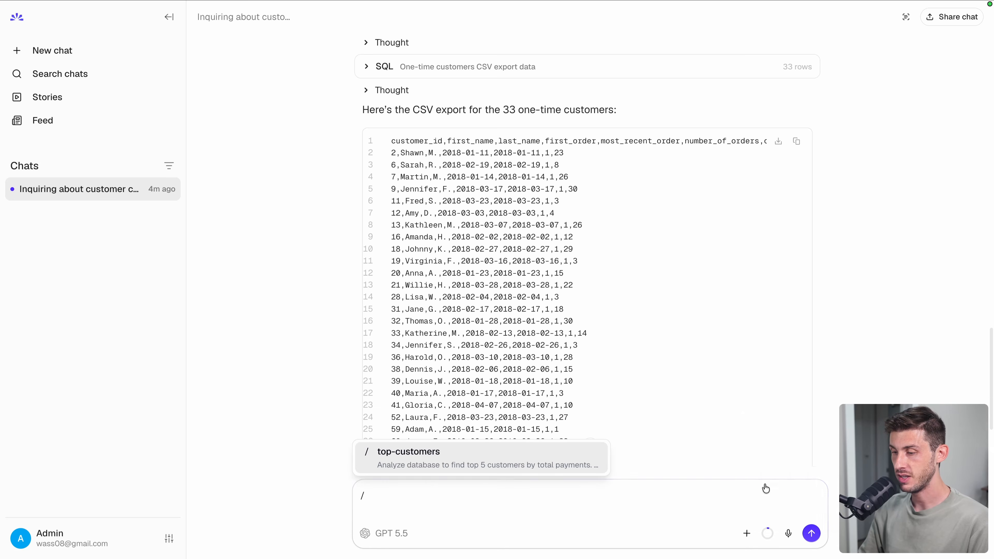
{"action": "left_click", "coordinate": [493, 456]}
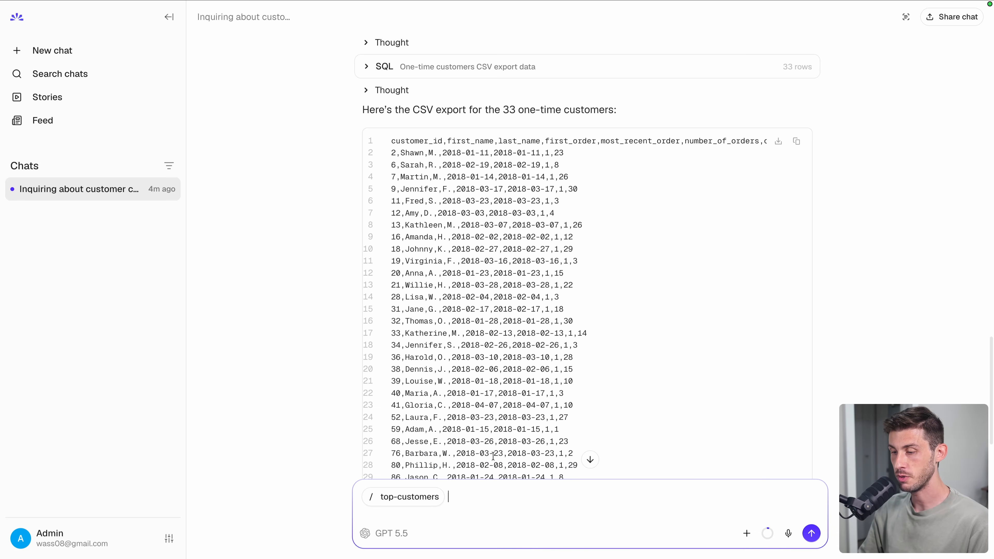
{"action": "key", "text": "Return"}
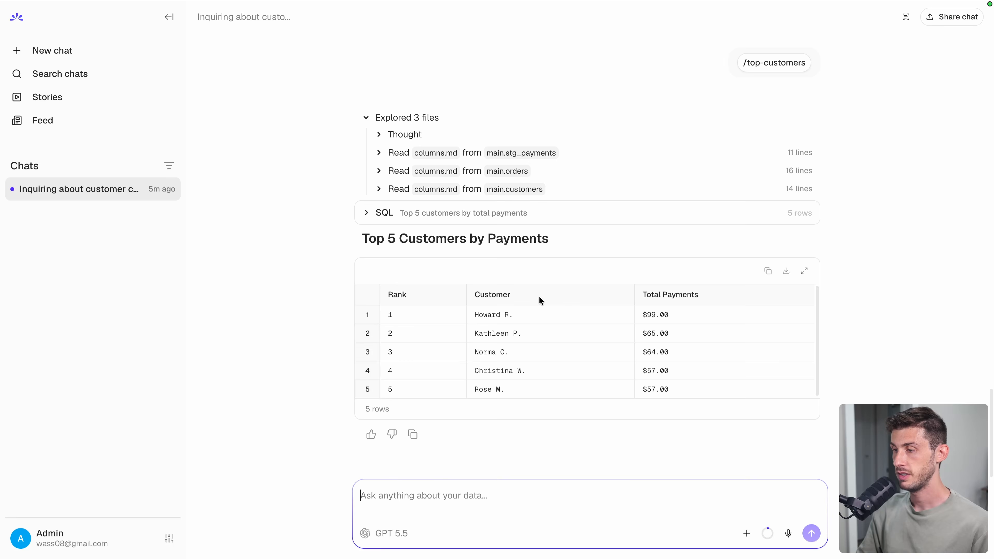
{"action": "mouse_move", "coordinate": [747, 110]}
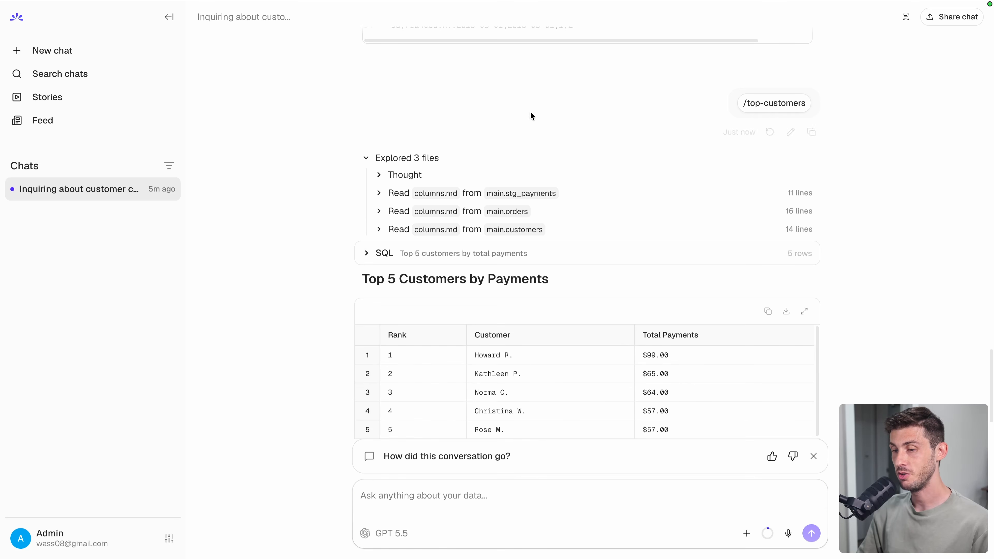
- In Story mode, send a 'show me data' request to generate a data story
{"action": "left_click", "coordinate": [745, 534]}
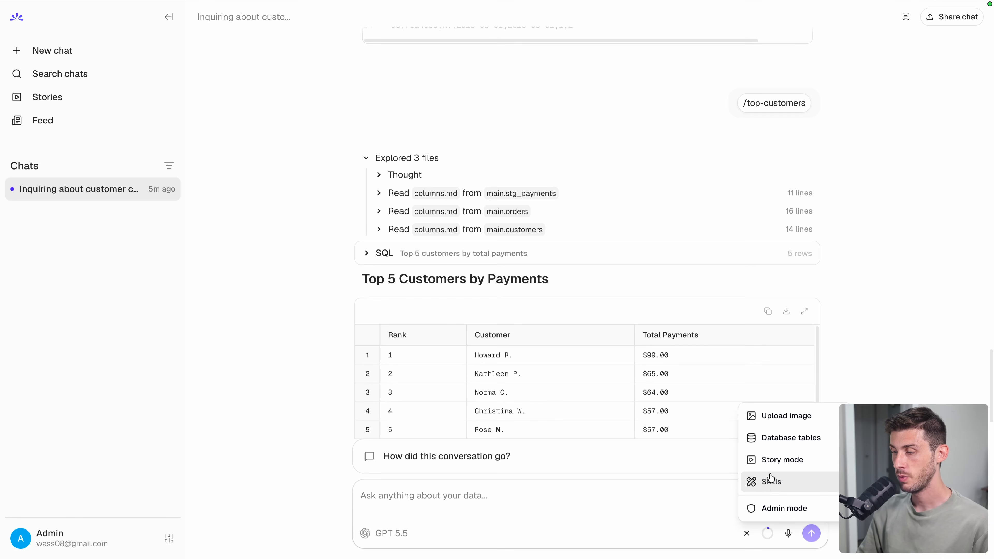
{"action": "left_click", "coordinate": [778, 464]}
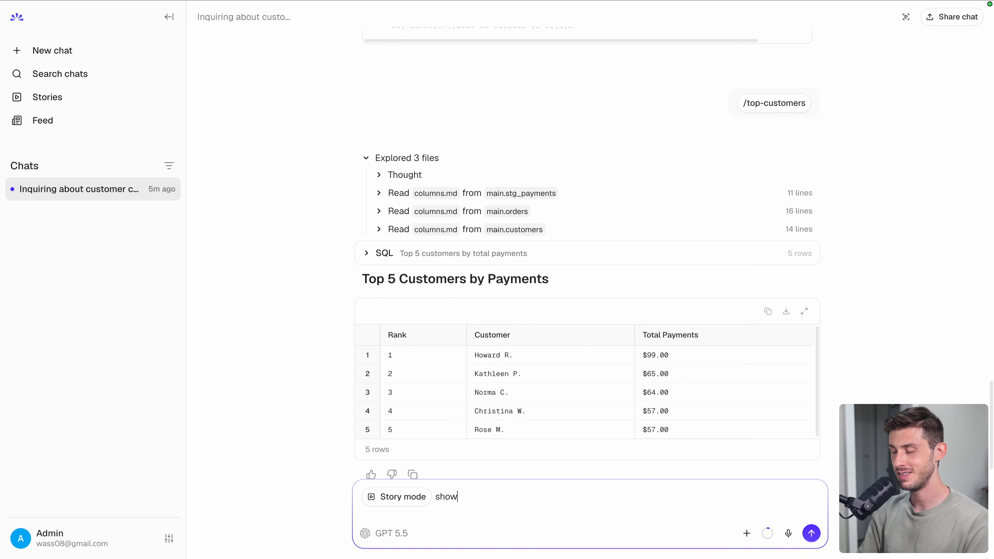
{"action": "type", "text": "show me data"}
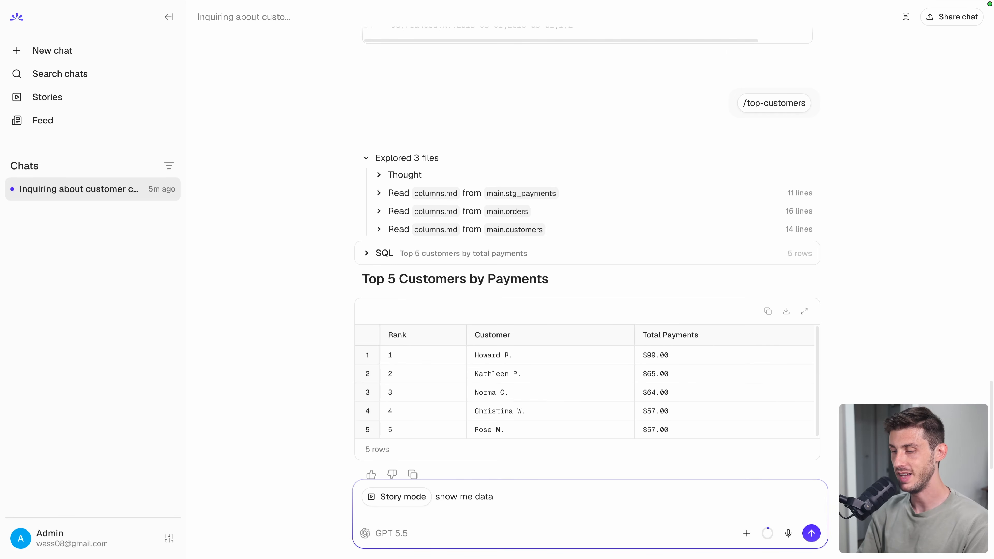
{"action": "key", "text": "Return"}
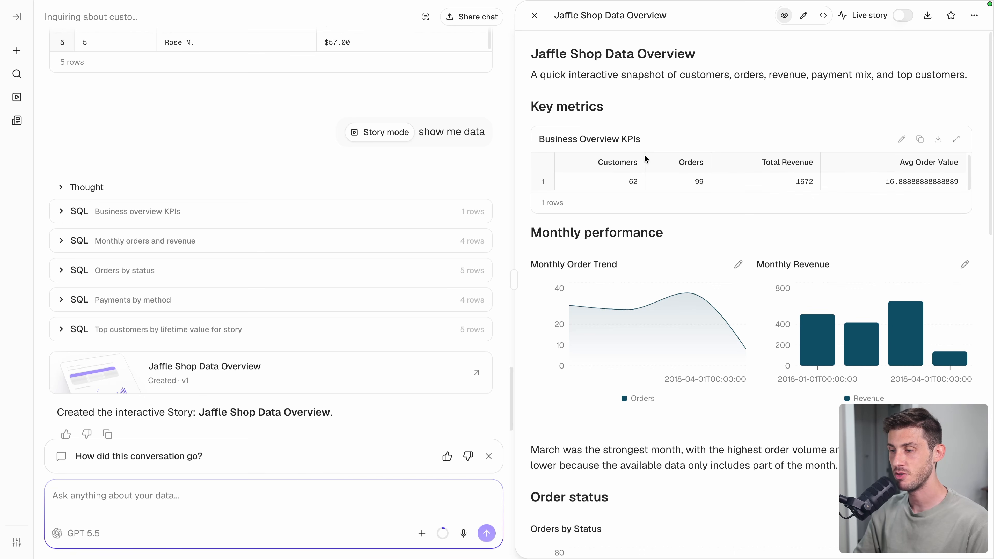
- Review the Jaffle Shop Data Overview story: 62 customers, 99 orders, 1672 revenue, and its charts
{"action": "scroll", "coordinate": [643, 215], "scroll_direction": "down", "scroll_amount": 5}
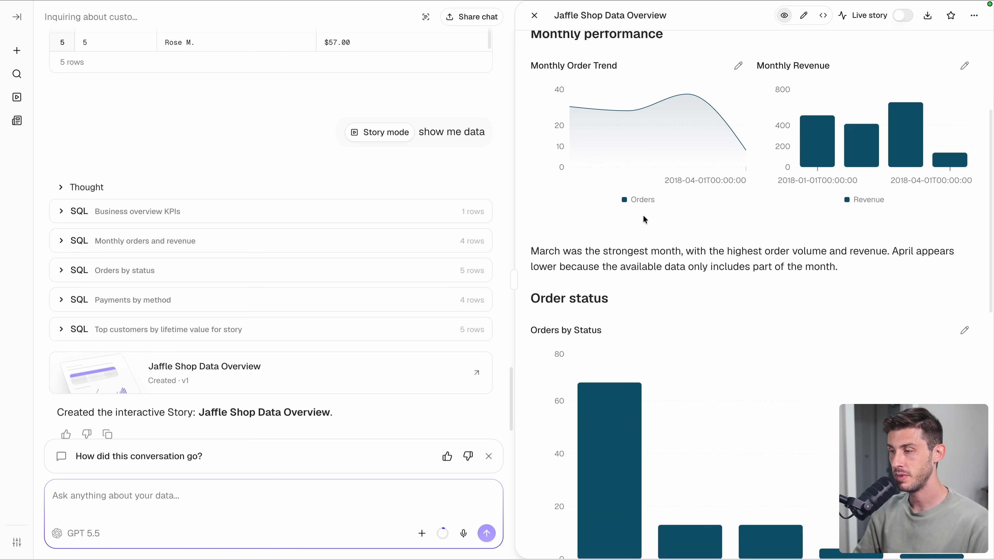
{"action": "mouse_move", "coordinate": [868, 126]}
{"action": "scroll", "coordinate": [753, 246], "scroll_direction": "down", "scroll_amount": 5}
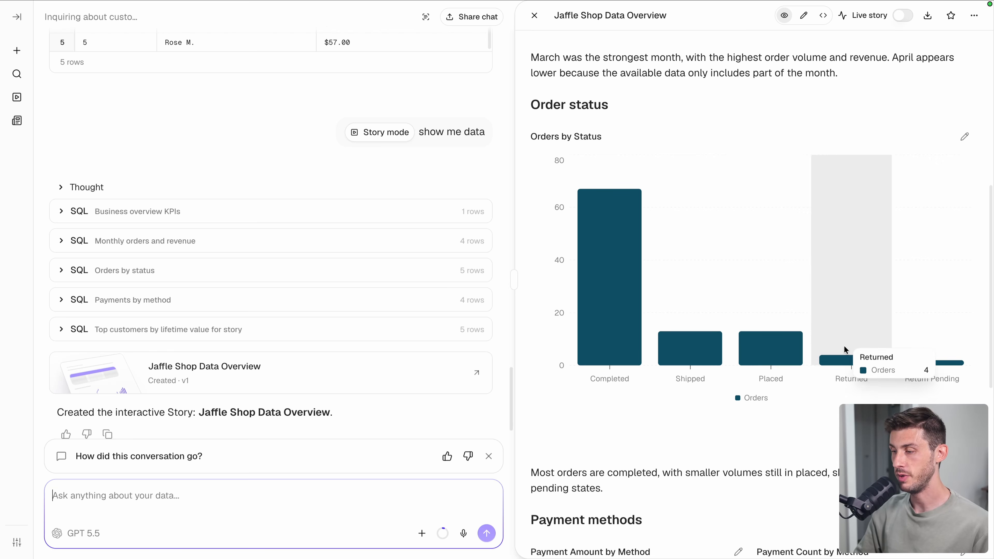
{"action": "mouse_move", "coordinate": [899, 311]}
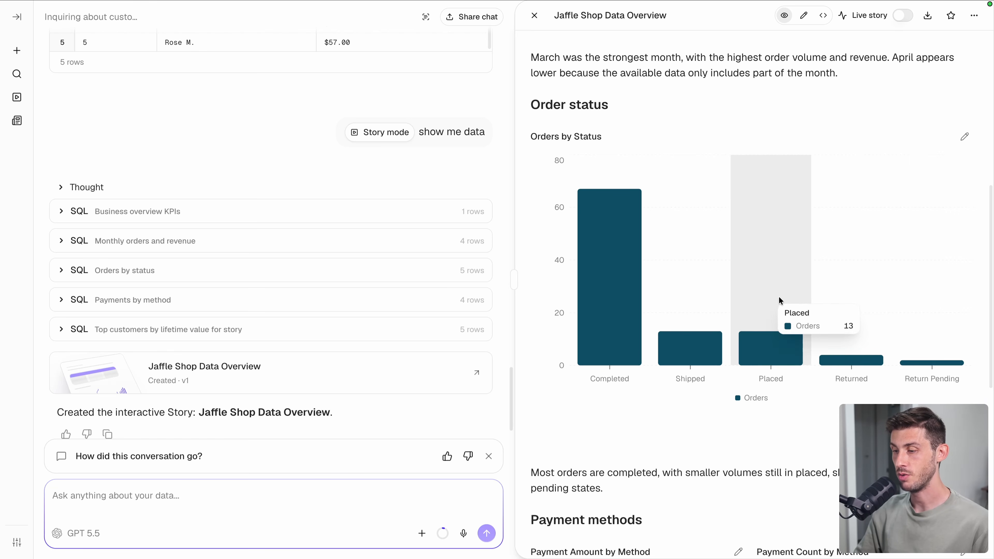
{"action": "mouse_move", "coordinate": [629, 280]}
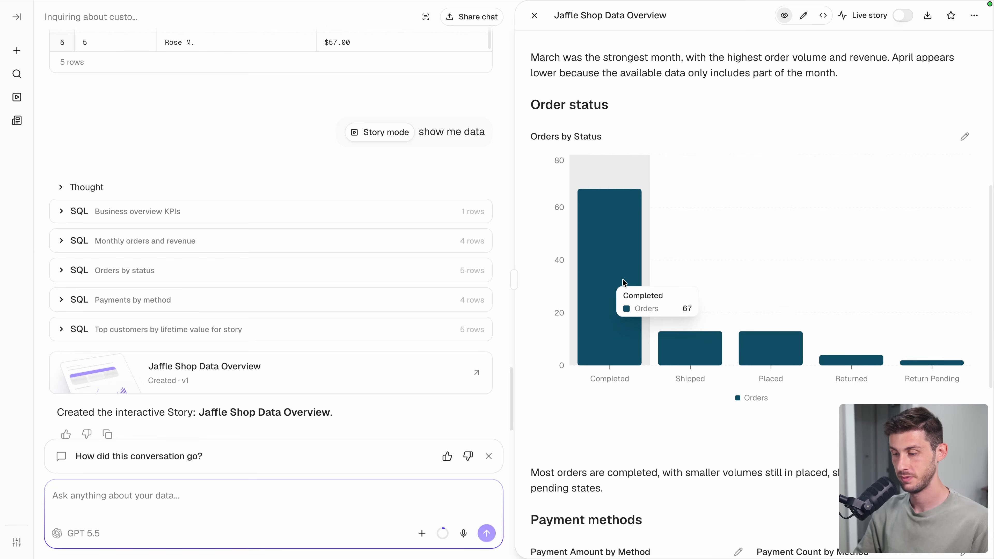
{"action": "scroll", "coordinate": [622, 279], "scroll_direction": "down", "scroll_amount": 6}
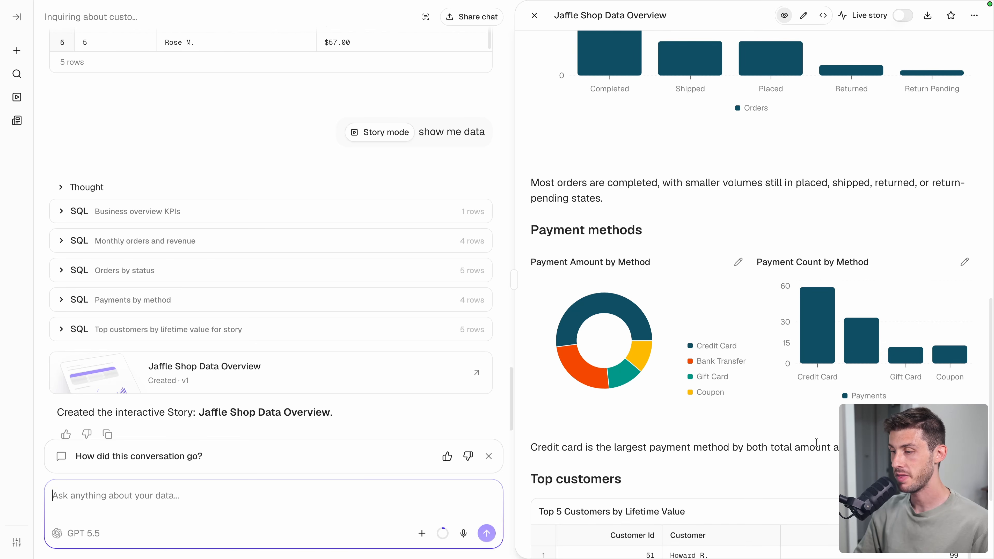
{"action": "scroll", "coordinate": [798, 449], "scroll_direction": "down", "scroll_amount": 4}
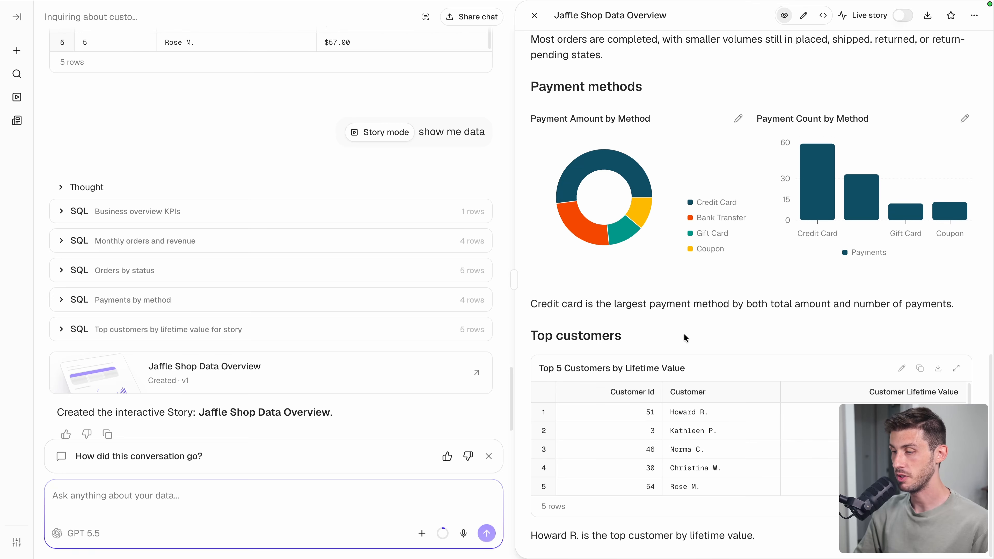
{"action": "scroll", "coordinate": [742, 320], "scroll_direction": "up", "scroll_amount": 12}
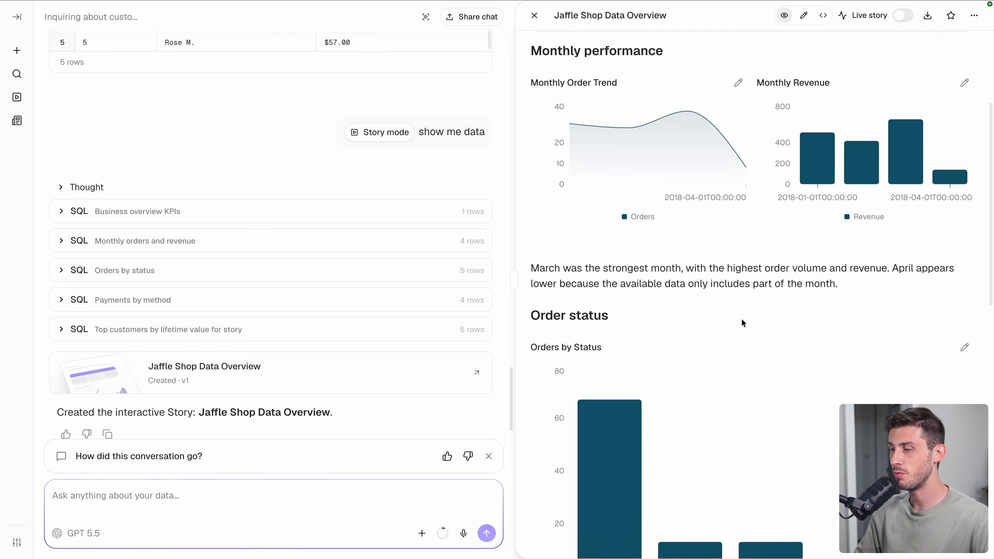
{"action": "mouse_move", "coordinate": [742, 322]}
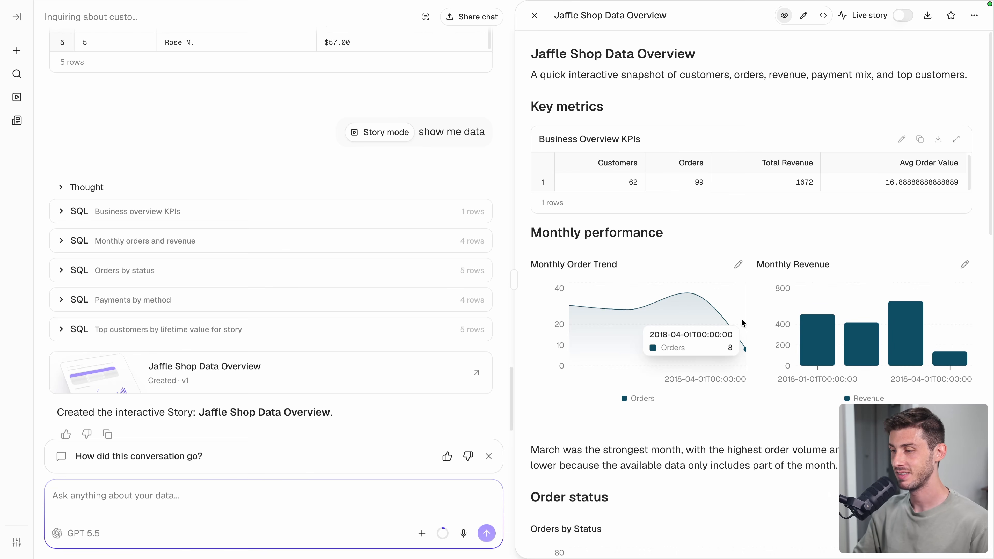
{"action": "left_click", "coordinate": [664, 61]}
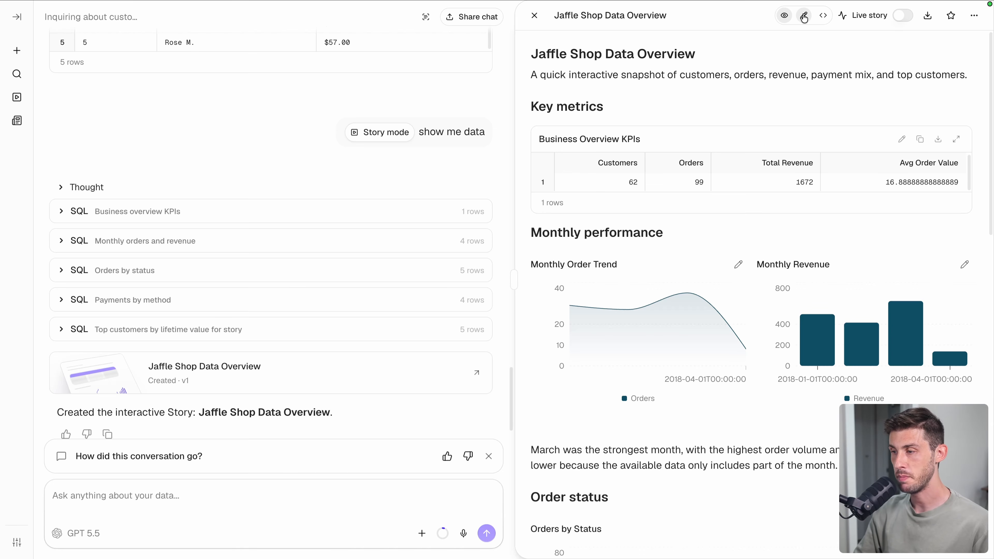
{"action": "left_click", "coordinate": [804, 16]}
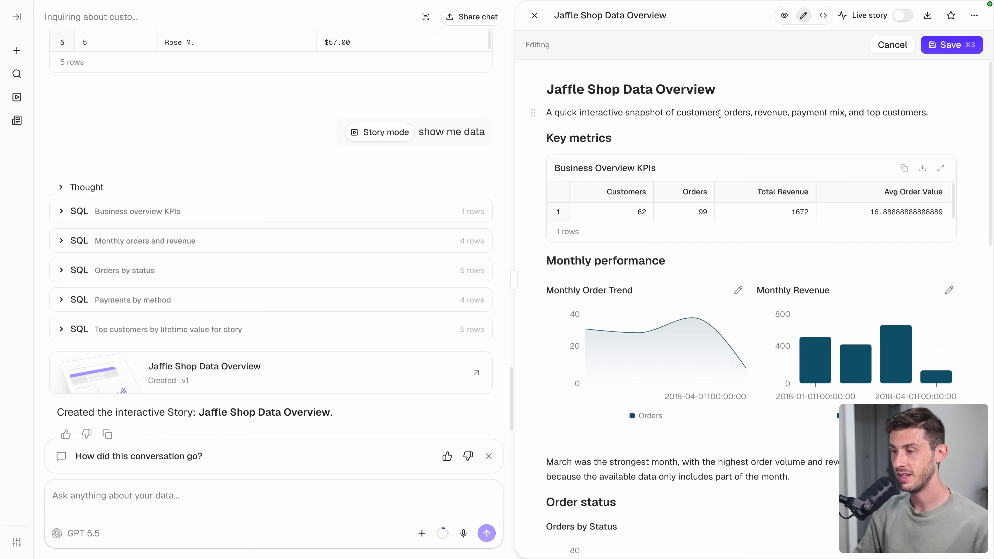
{"action": "left_click_drag", "start_coordinate": [720, 112], "coordinate": [776, 113]}
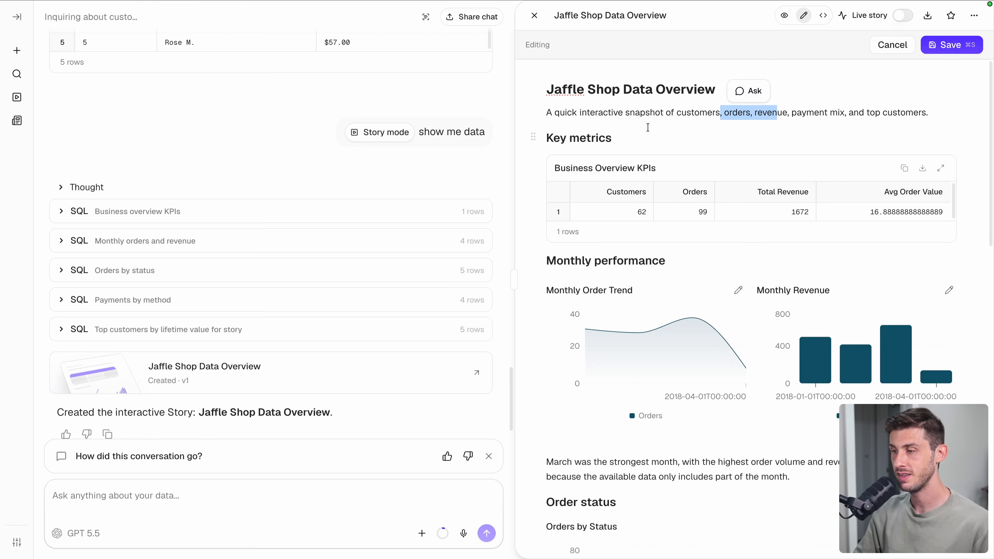
{"action": "left_click", "coordinate": [650, 126]}
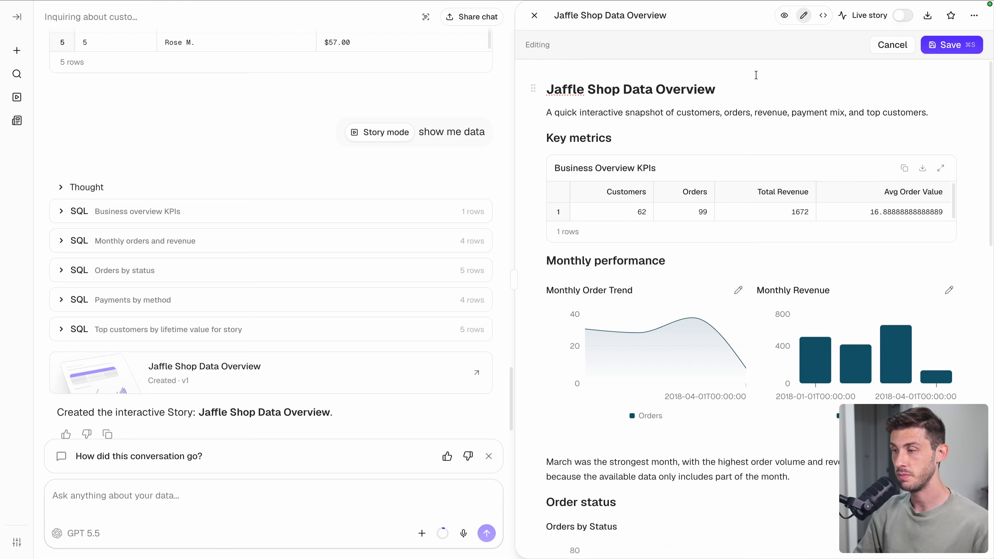
{"action": "left_click", "coordinate": [822, 15]}
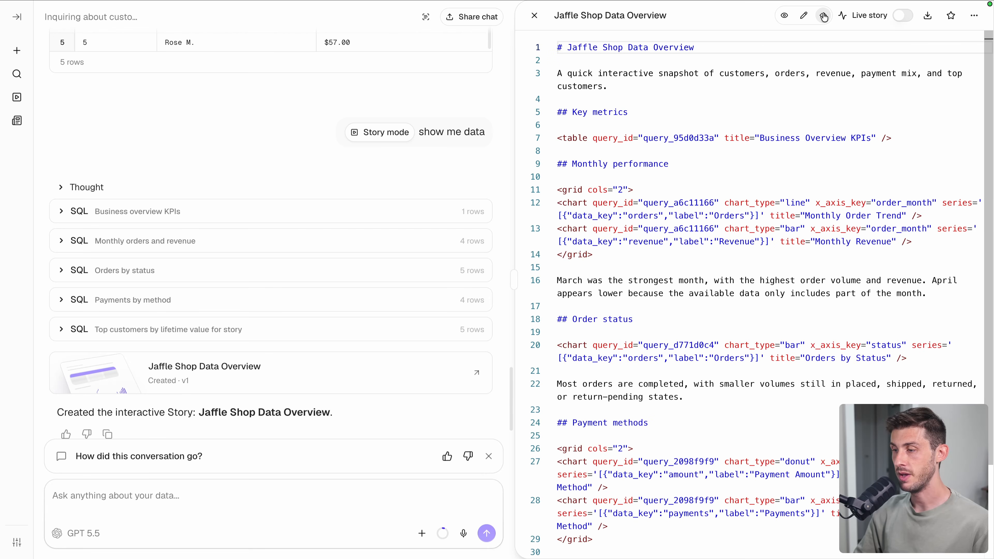
{"action": "scroll", "coordinate": [676, 288], "scroll_direction": "down", "scroll_amount": 2}
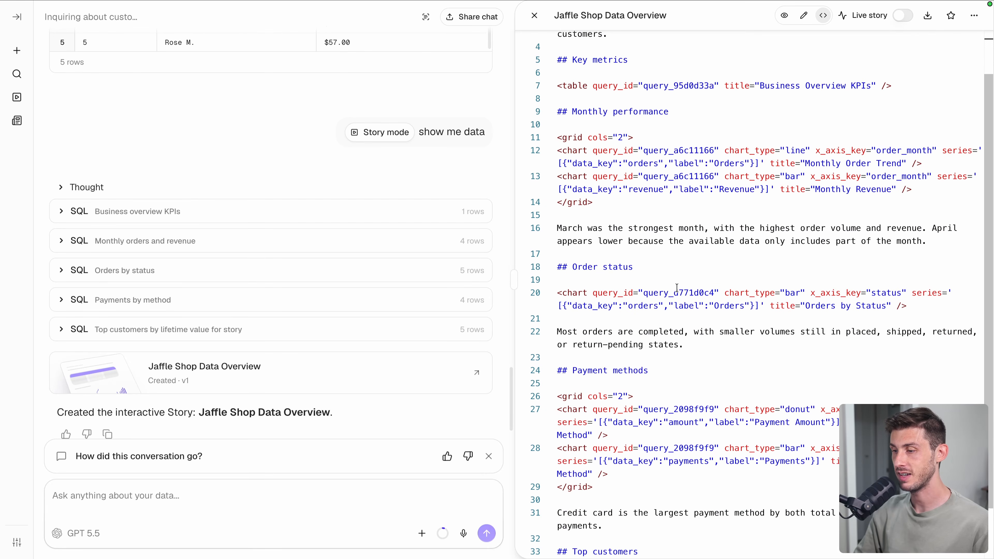
{"action": "scroll", "coordinate": [677, 288], "scroll_direction": "up", "scroll_amount": 3}
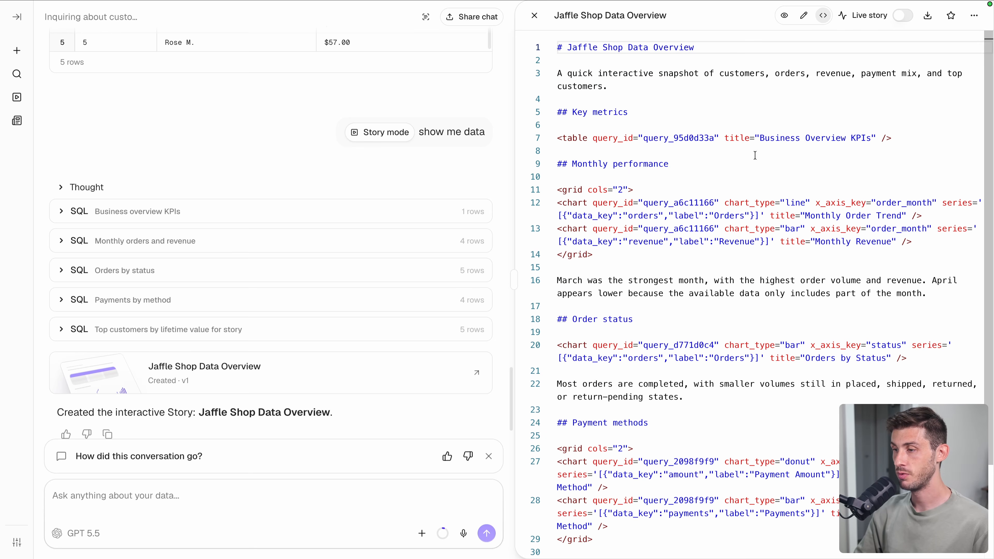
{"action": "left_click", "coordinate": [785, 17]}
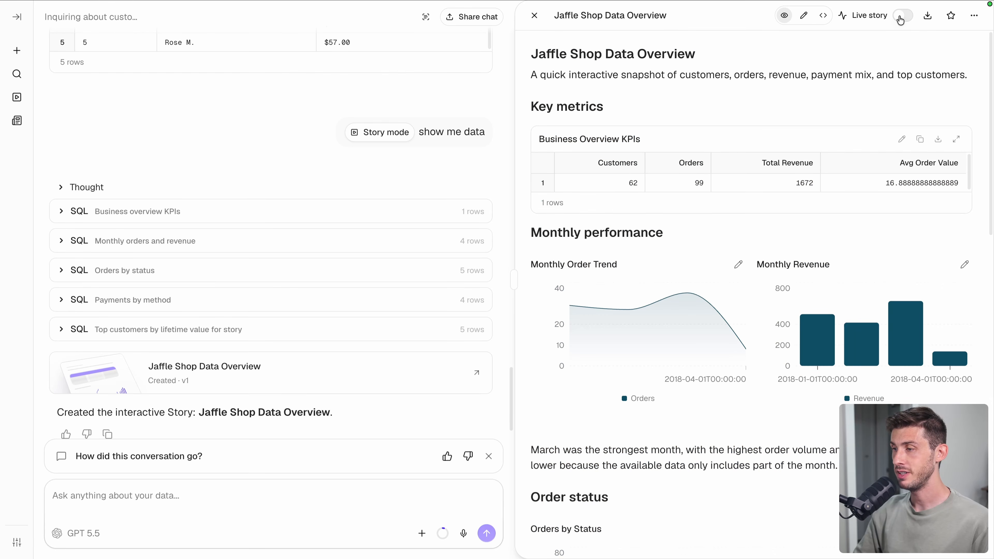
- Turn on Live mode with manual refresh only and narrative regeneration, and save the settings
{"action": "left_click", "coordinate": [901, 17]}
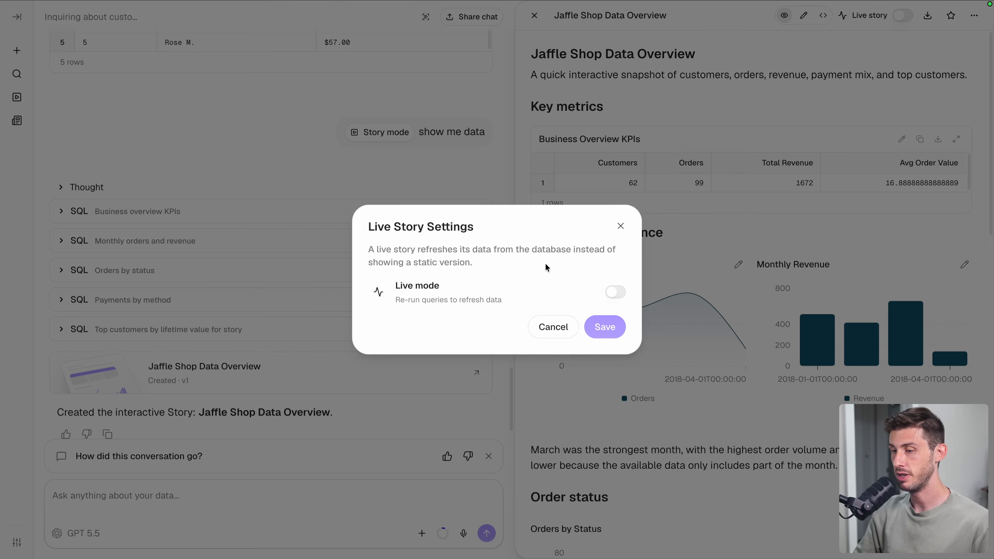
{"action": "left_click", "coordinate": [613, 293]}
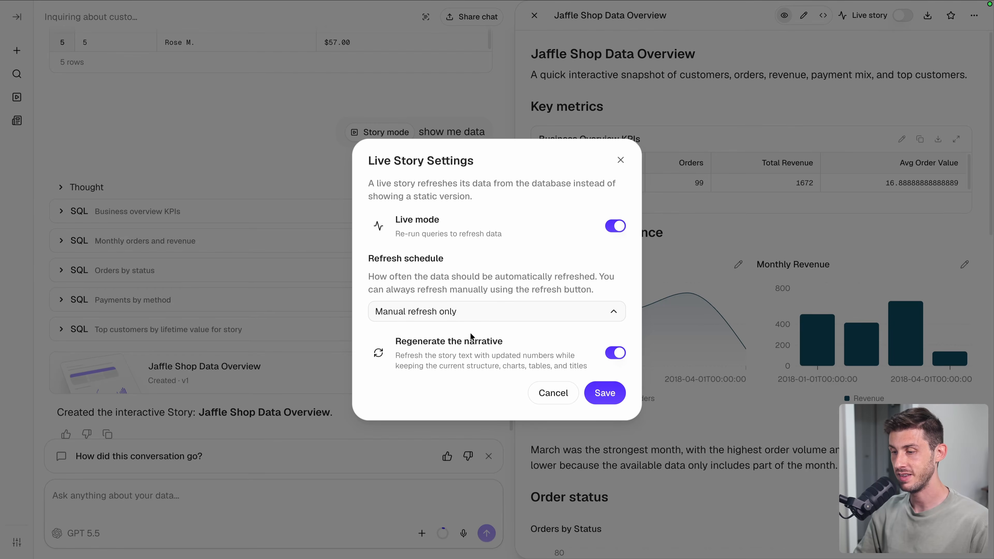
{"action": "left_click", "coordinate": [604, 393]}
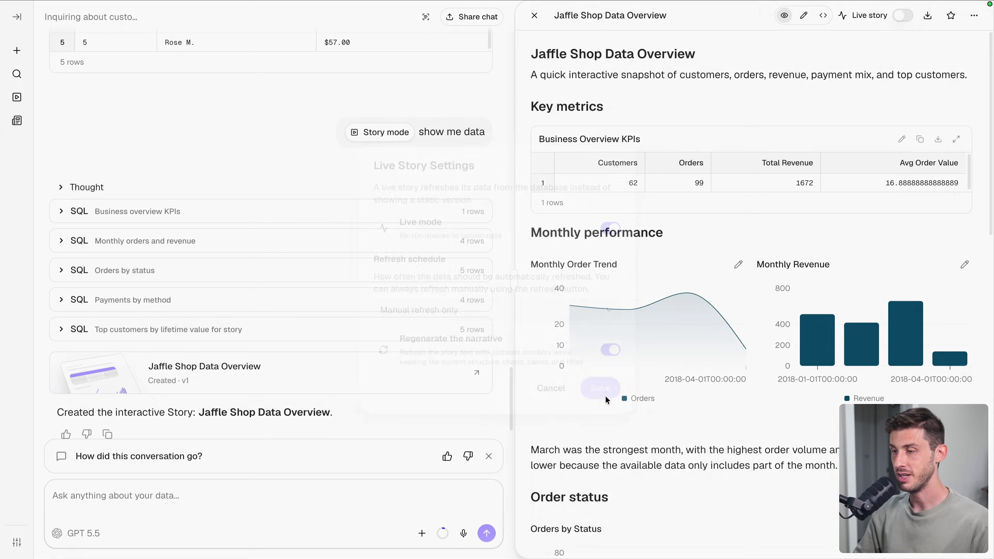
- Check the story's view analytics events
{"action": "left_click", "coordinate": [974, 15]}
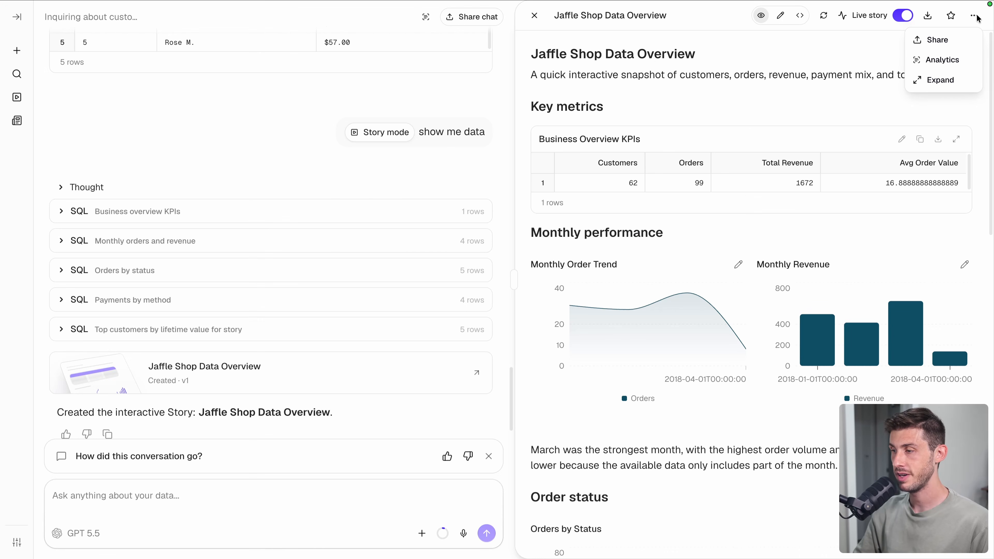
{"action": "left_click", "coordinate": [935, 61]}
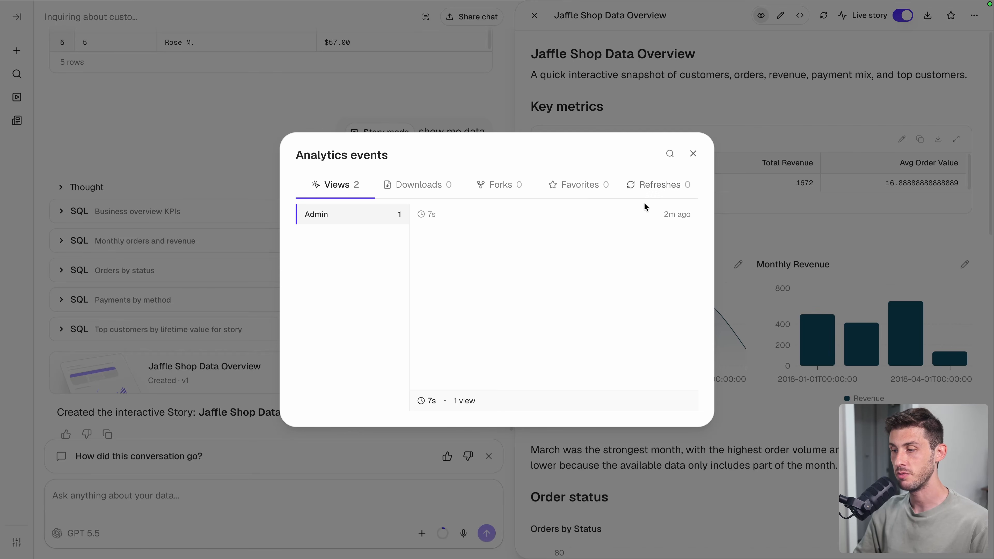
{"action": "left_click", "coordinate": [757, 158]}
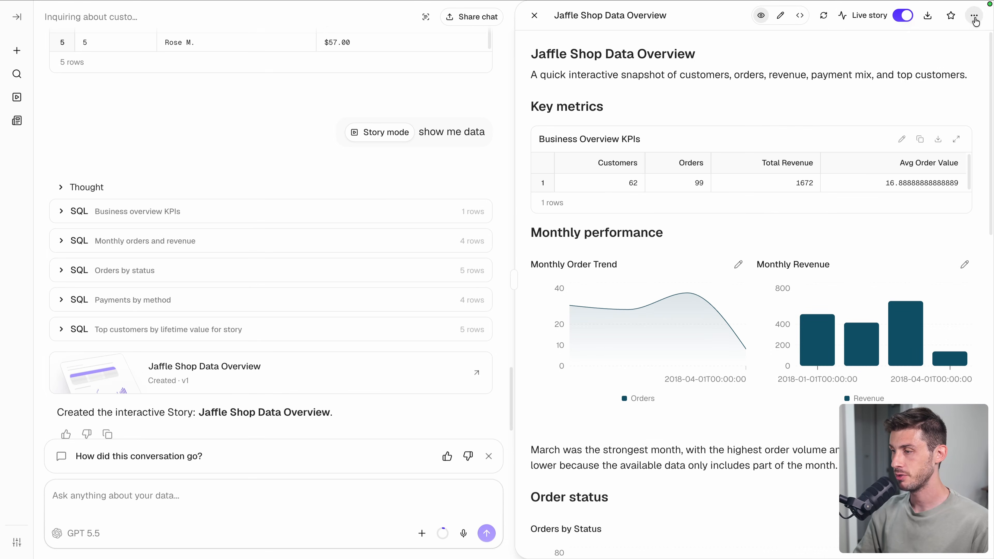
- Share the story with the entire project and copy its link
{"action": "left_click", "coordinate": [974, 15]}
{"action": "left_click", "coordinate": [942, 44]}
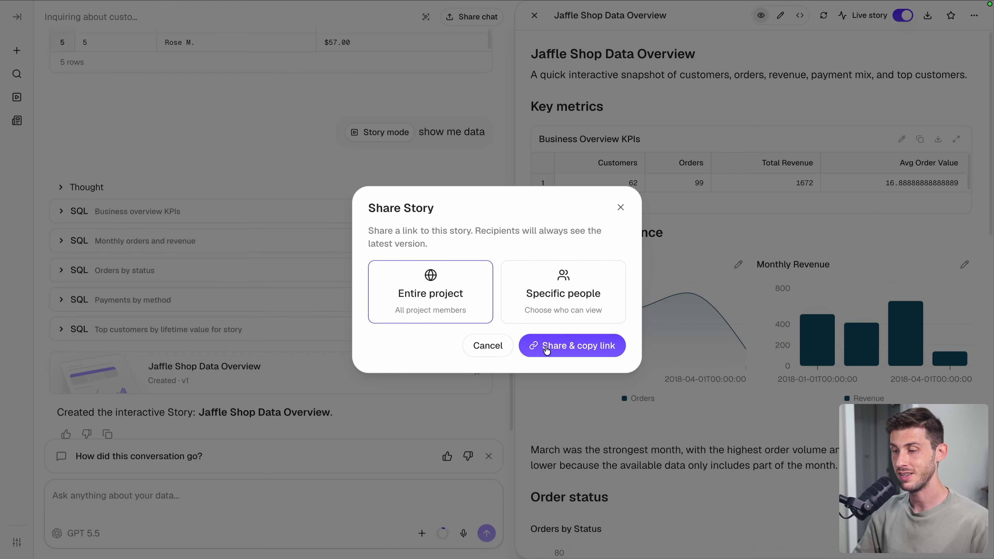
{"action": "left_click", "coordinate": [551, 349]}
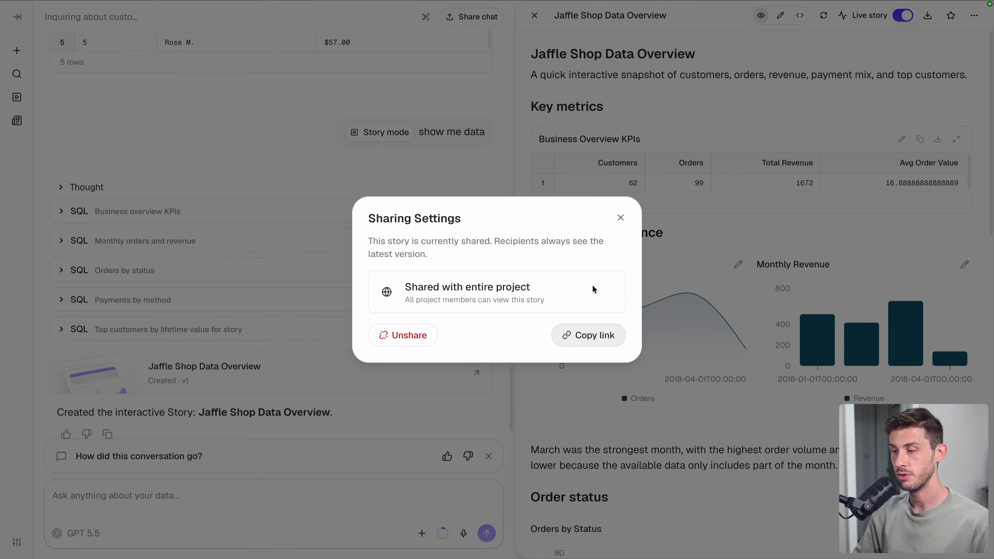
{"action": "left_click", "coordinate": [620, 217]}
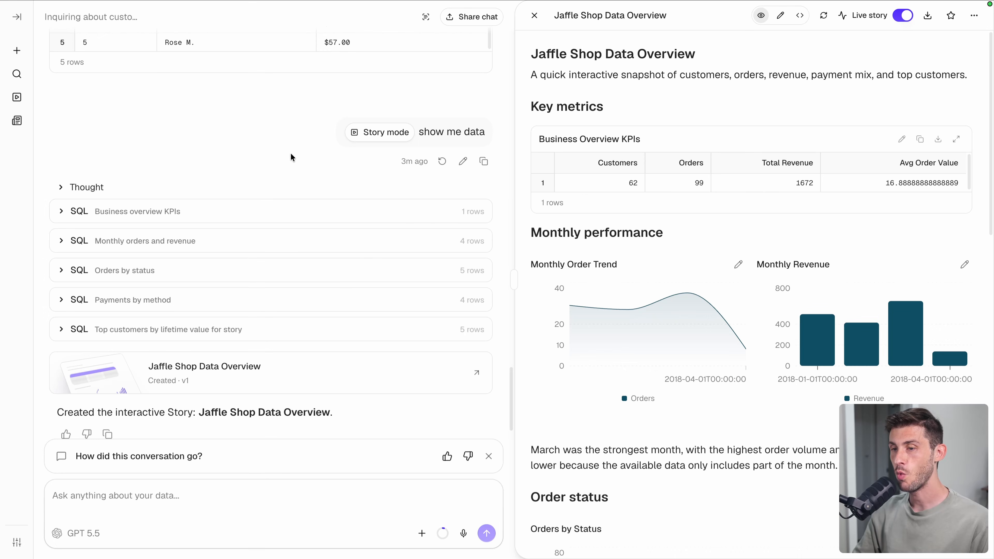
- Go from the story through the Stories overview to the empty Feed page
{"action": "left_click", "coordinate": [16, 18]}
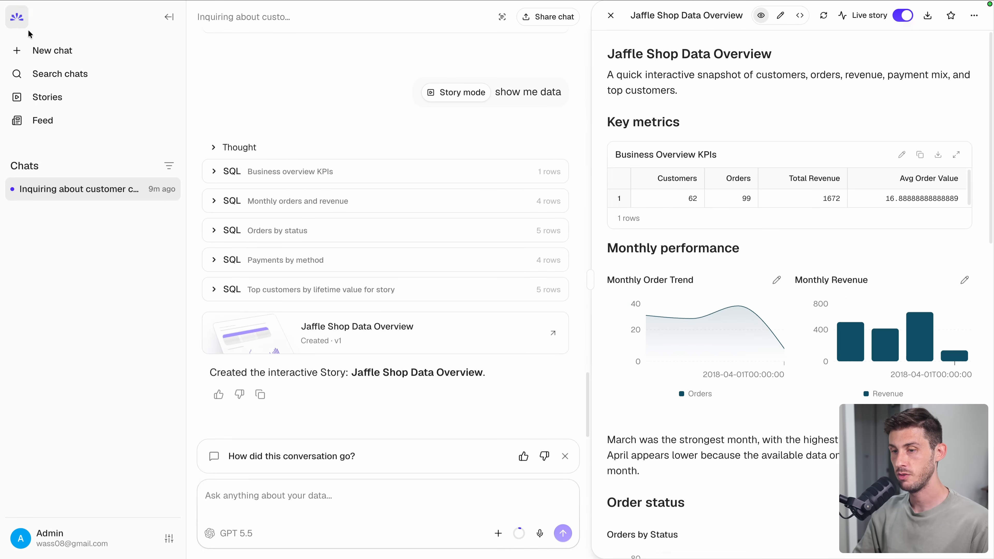
{"action": "left_click", "coordinate": [44, 98]}
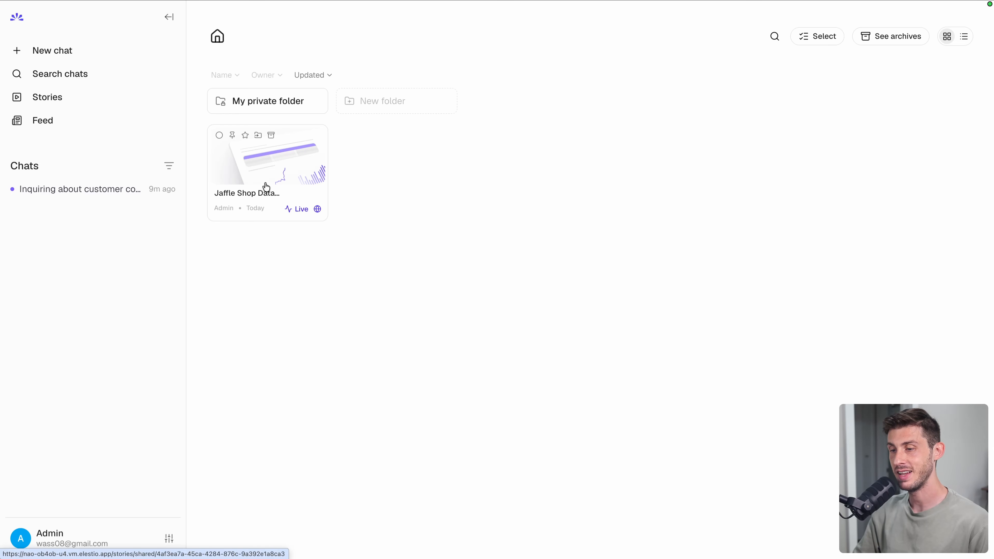
{"action": "left_click", "coordinate": [38, 122]}
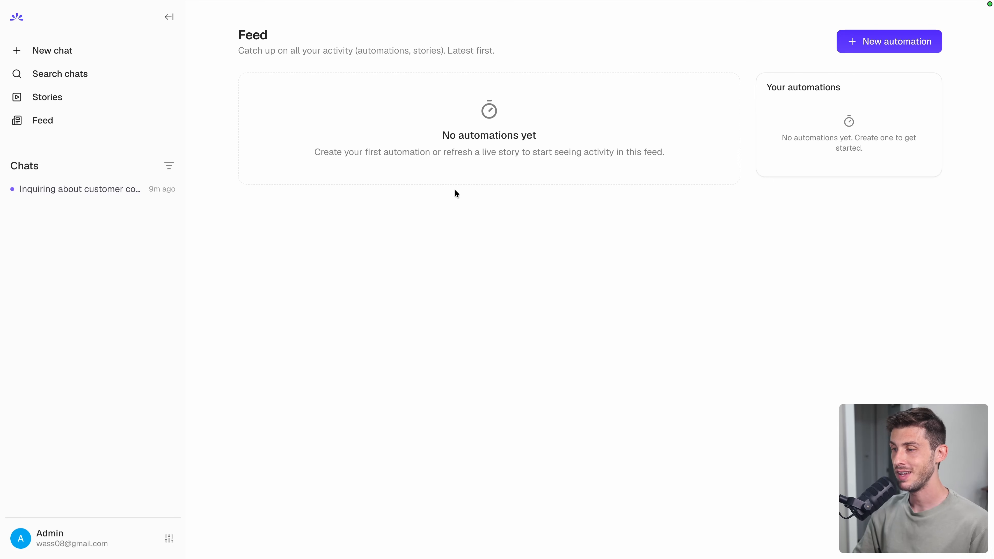
- Start a new automation with an On schedule trigger set to Monthly
{"action": "left_click", "coordinate": [859, 50]}
{"action": "left_click", "coordinate": [511, 168]}
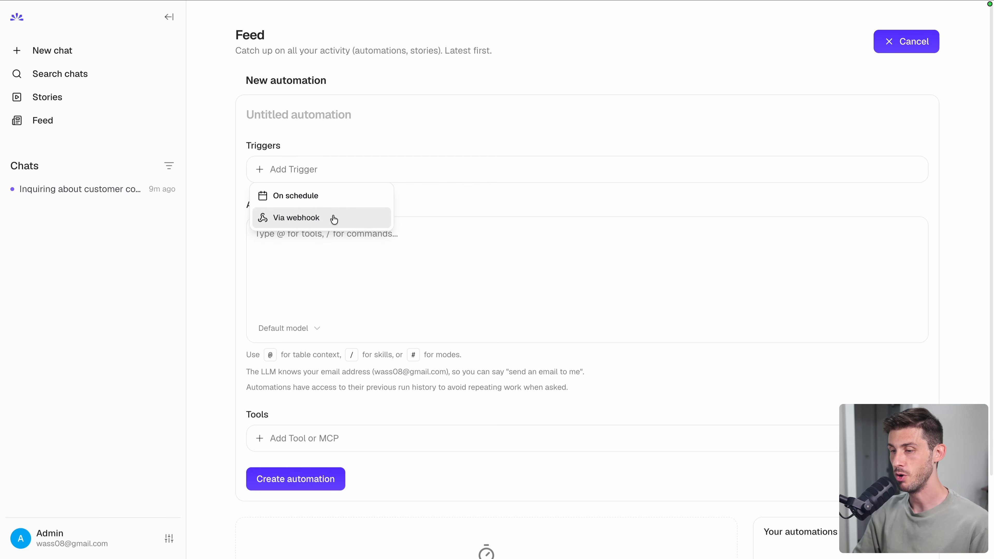
{"action": "left_click", "coordinate": [318, 197]}
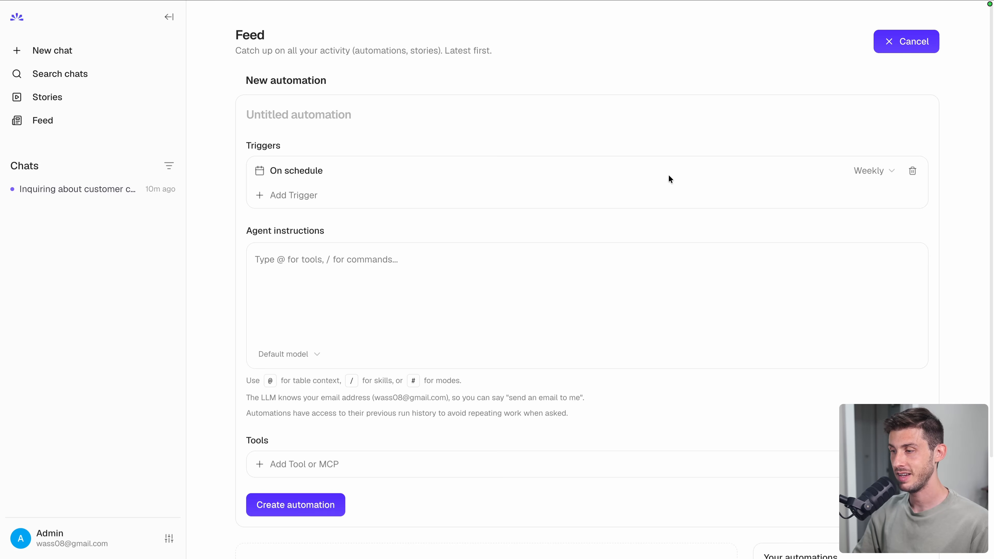
{"action": "left_click", "coordinate": [856, 173]}
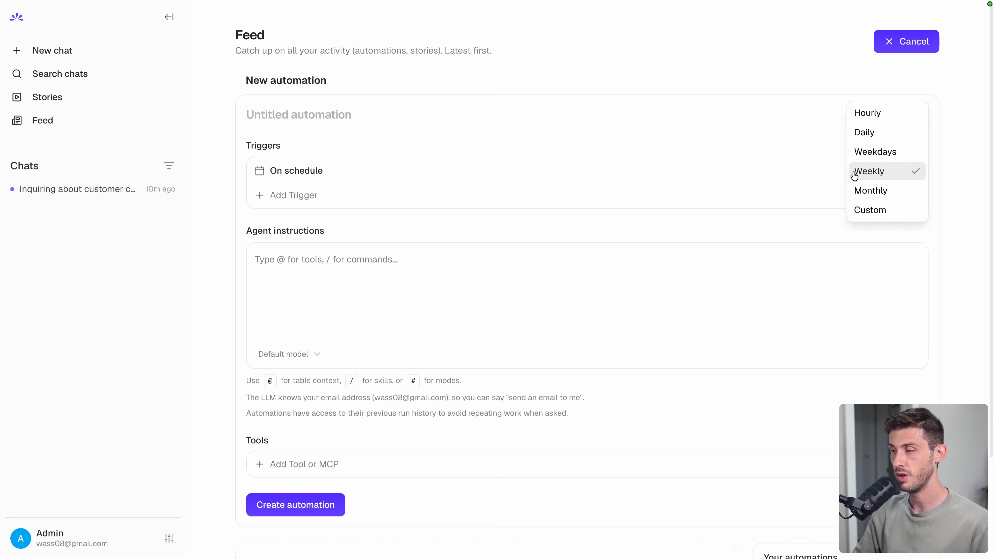
{"action": "left_click", "coordinate": [854, 191]}
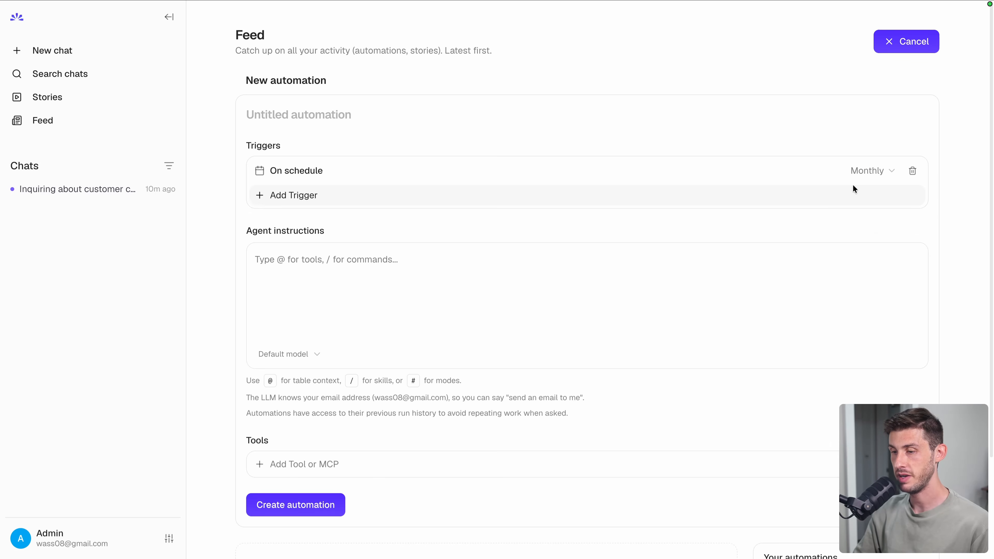
- Title it 'Worst monthly employee' with instructions to find the fewest-orders sales employee and warn them
{"action": "left_click", "coordinate": [298, 115]}
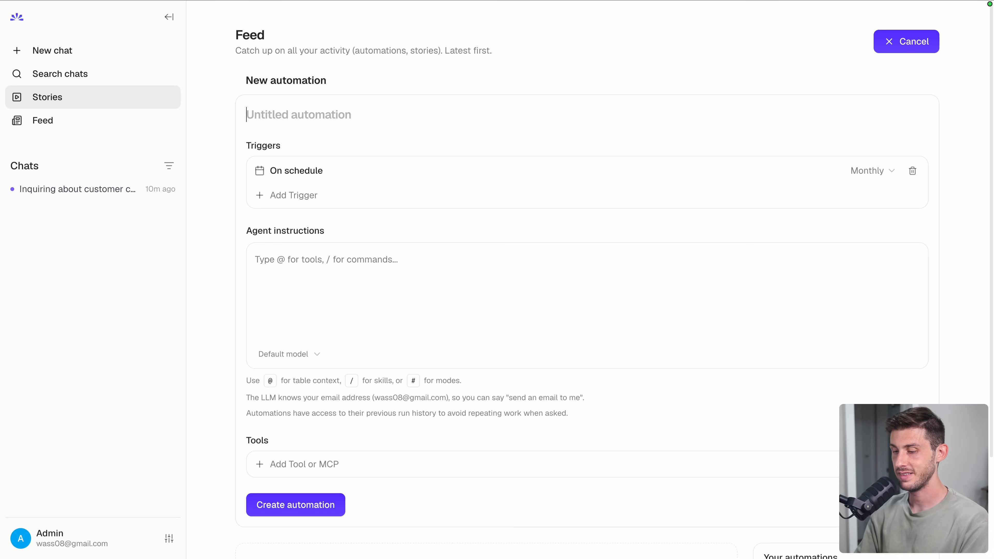
{"action": "type", "text": "Worst monthly employee"}
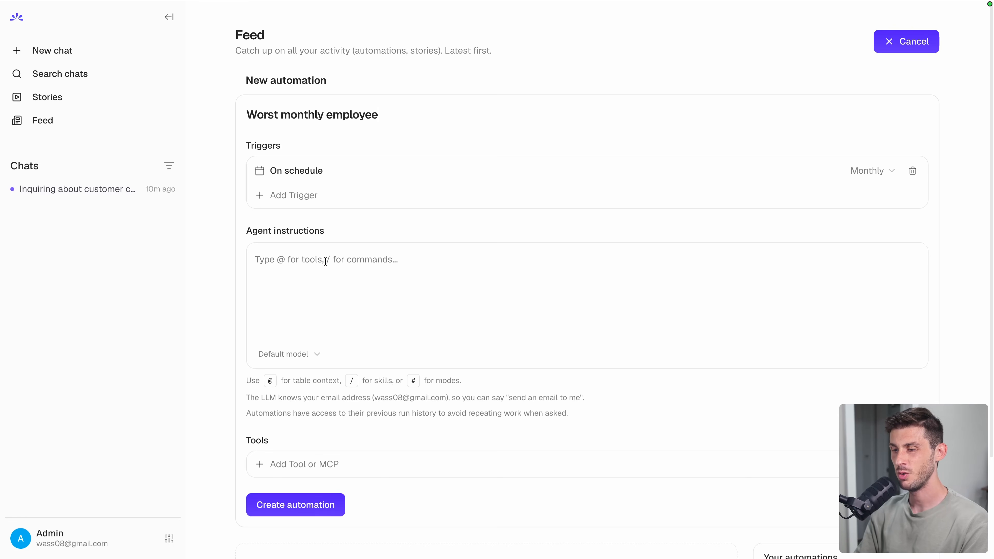
{"action": "type", "text": "pick the worst"}
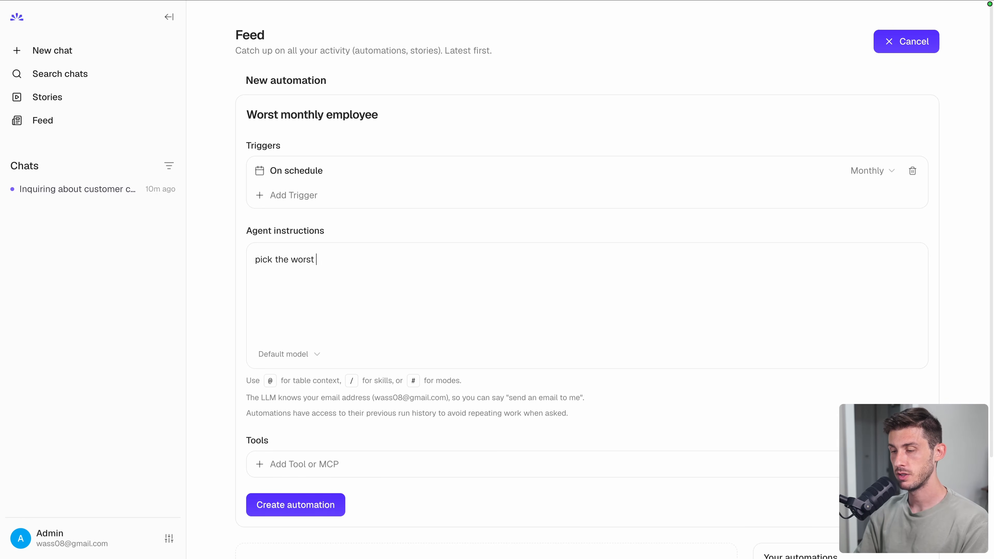
{"action": "type", "text": " sales employee with the les"}
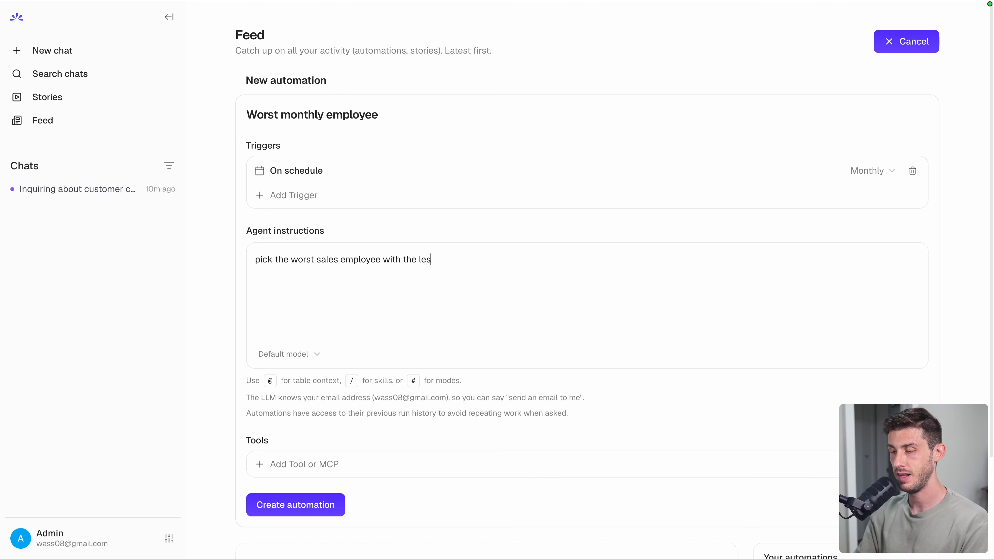
{"action": "type", "text": "s orders this month, and"}
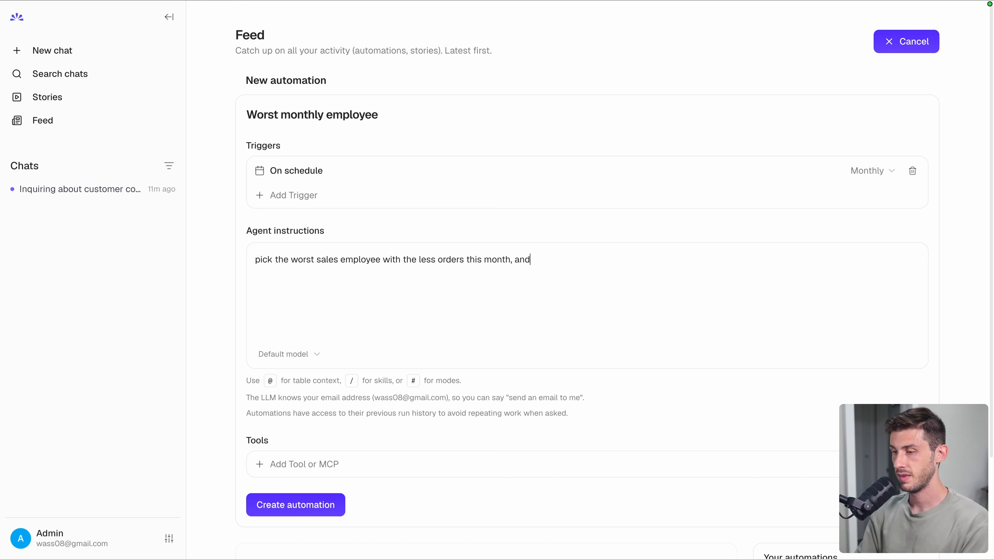
{"action": "type", "text": " send him a warning"}
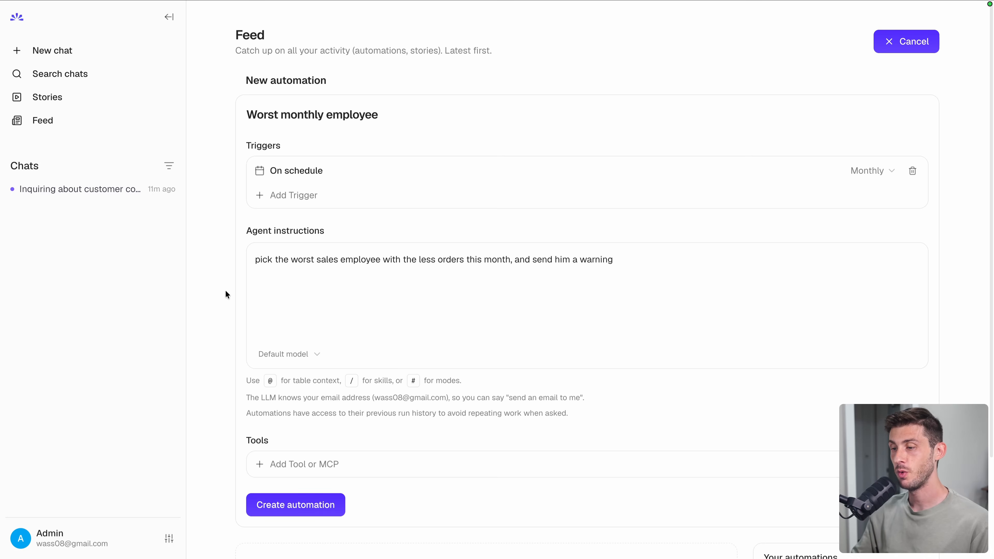
{"action": "left_click_drag", "start_coordinate": [531, 262], "coordinate": [617, 262]}
{"action": "left_click", "coordinate": [215, 397]}
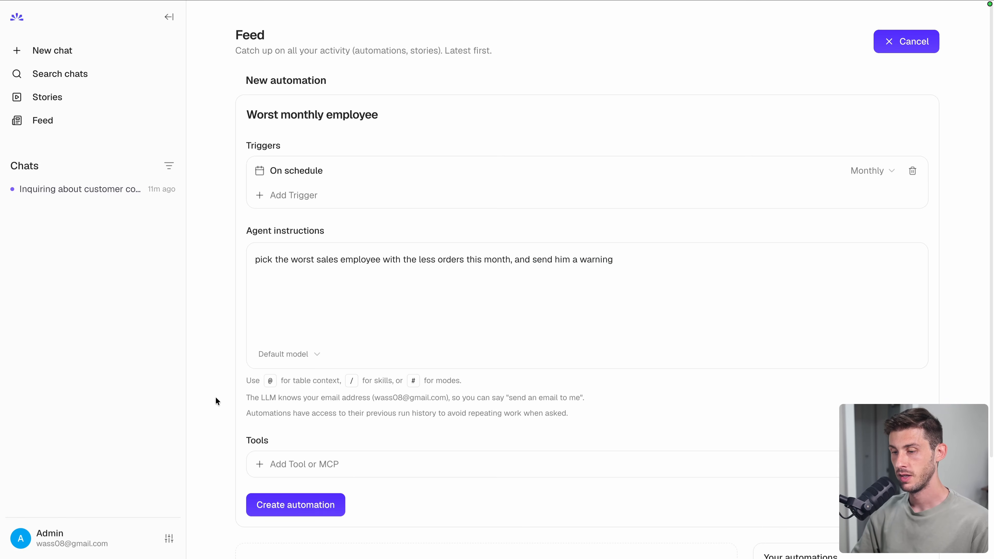
{"action": "scroll", "coordinate": [219, 395], "scroll_direction": "down", "scroll_amount": 3}
{"action": "left_click", "coordinate": [266, 334]}
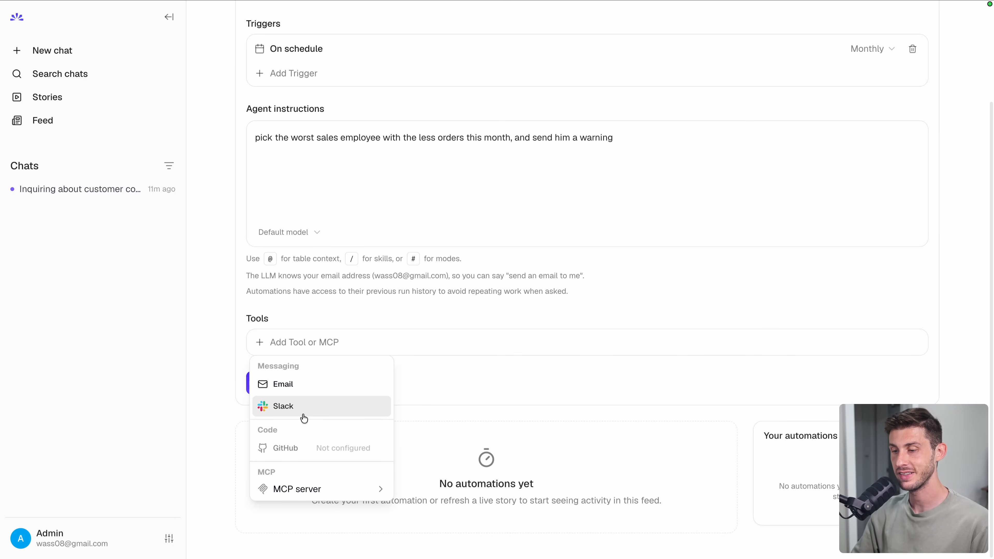
{"action": "mouse_move", "coordinate": [291, 488]}
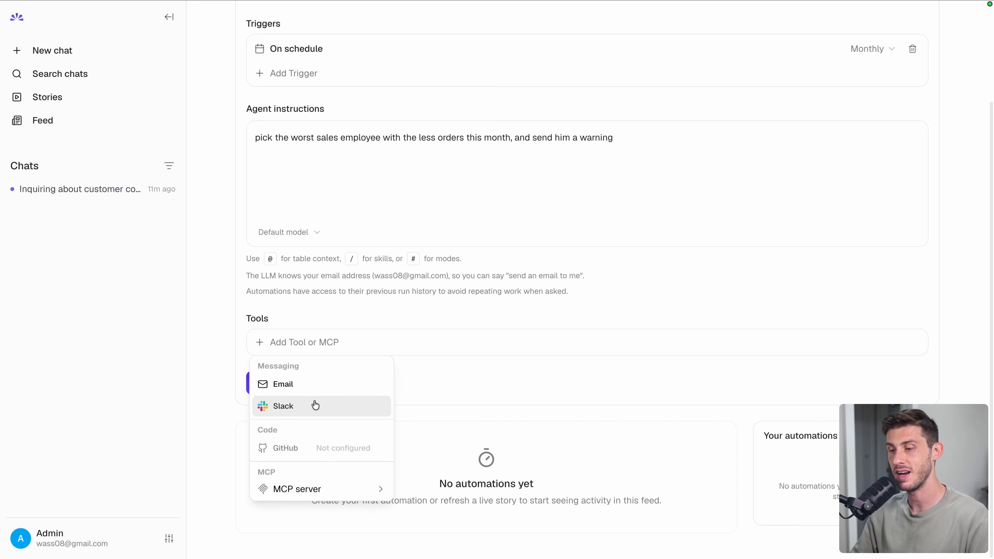
{"action": "key", "text": "Escape"}
- Create the automation, run it immediately, and return to the Feed
{"action": "left_click", "coordinate": [273, 378]}
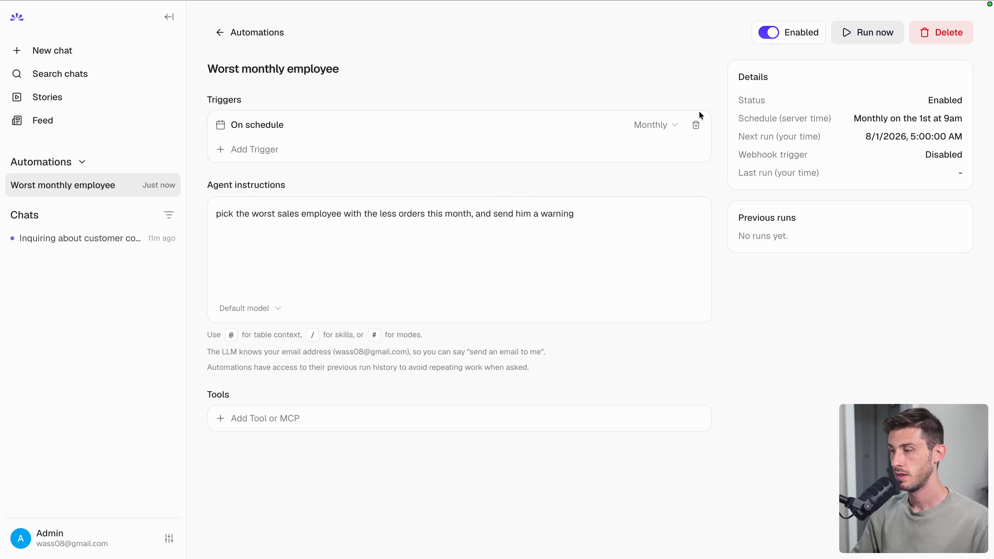
{"action": "left_click", "coordinate": [862, 41]}
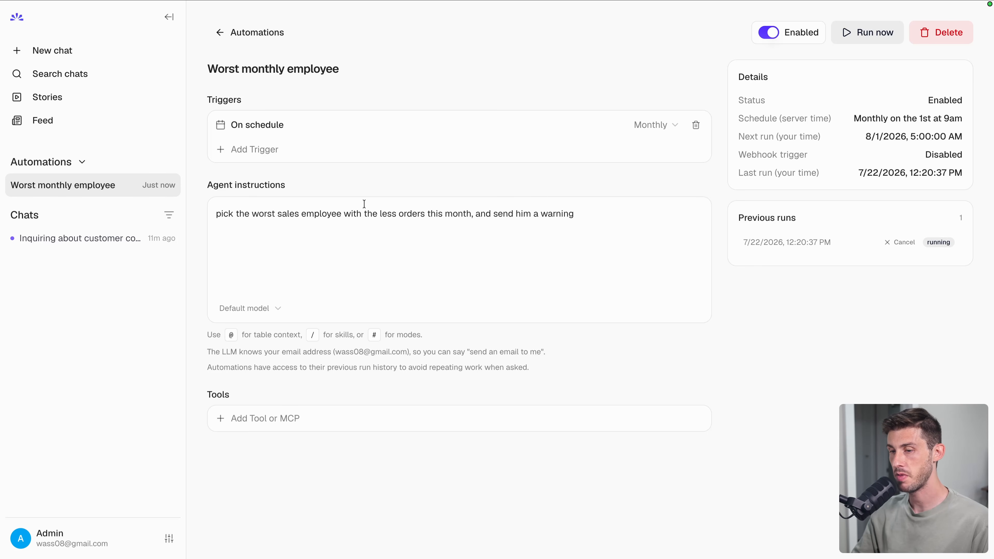
{"action": "left_click", "coordinate": [49, 131]}
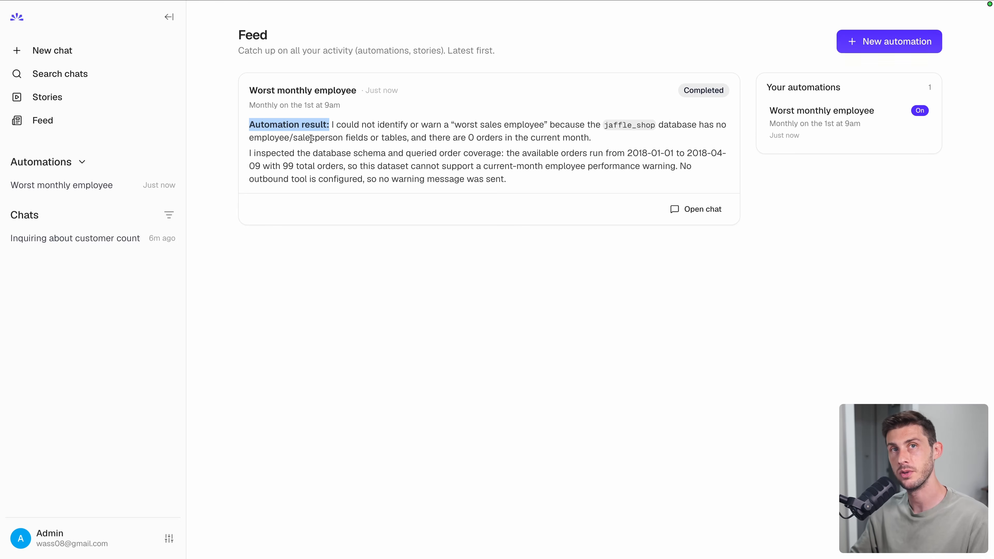
- After reading the completed automation result, open the Account settings page
{"action": "left_click", "coordinate": [372, 338]}
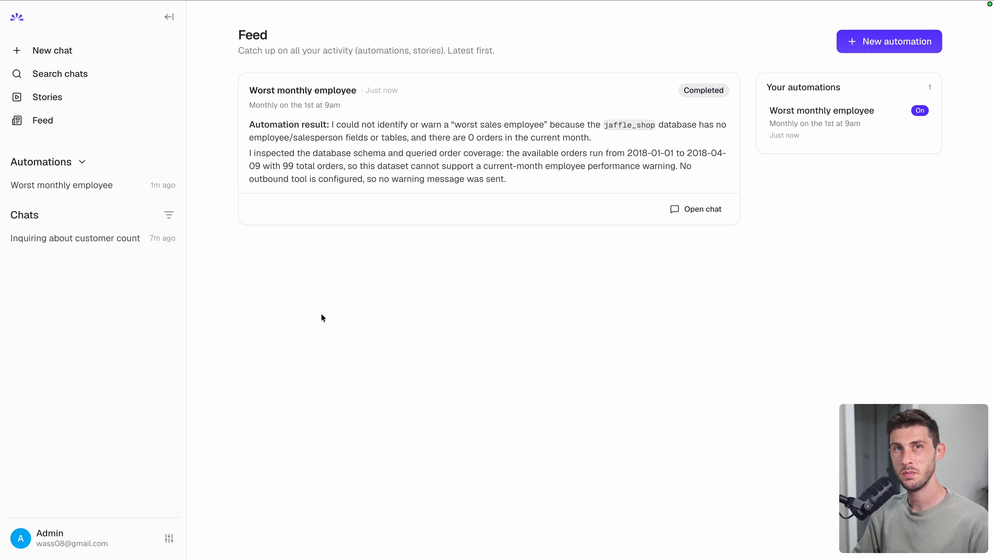
{"action": "left_click", "coordinate": [169, 538]}
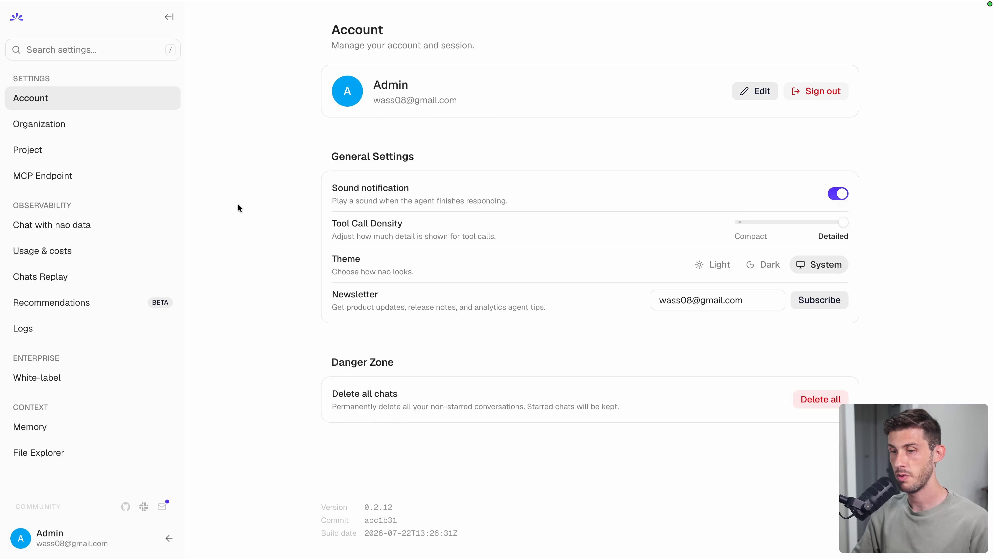
- In organization settings, add a new member by entering their e-mail address and full name
{"action": "left_click", "coordinate": [102, 130]}
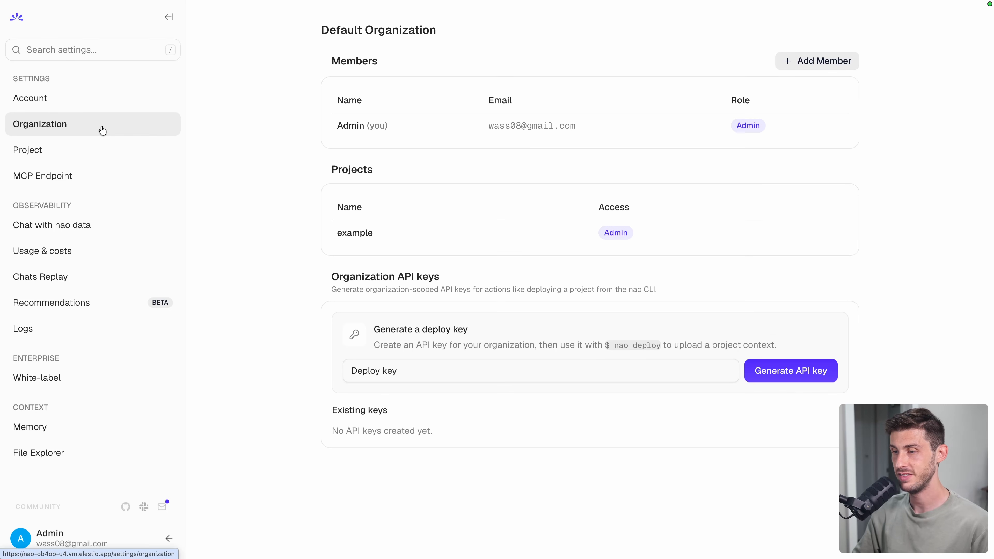
{"action": "left_click", "coordinate": [826, 68]}
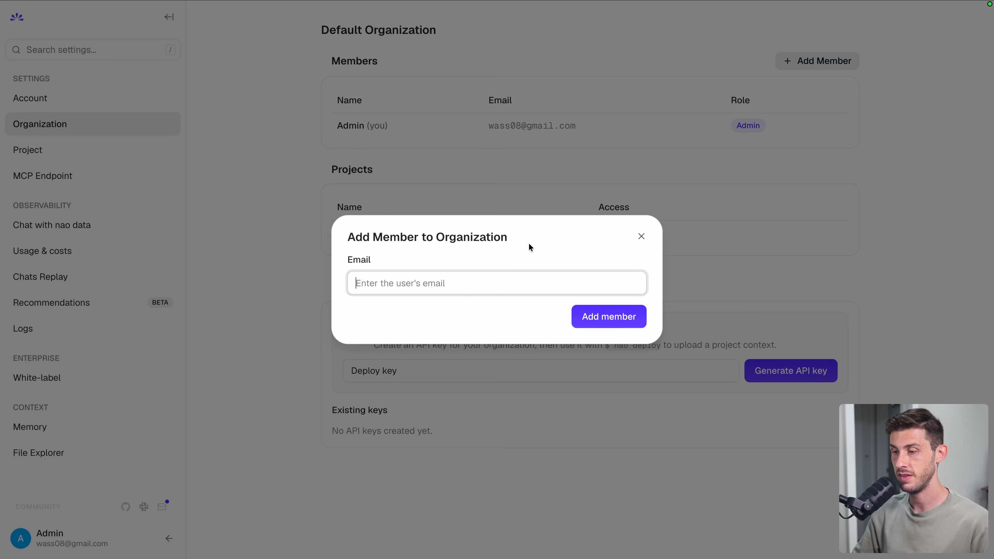
{"action": "type", "text": "jane@"}
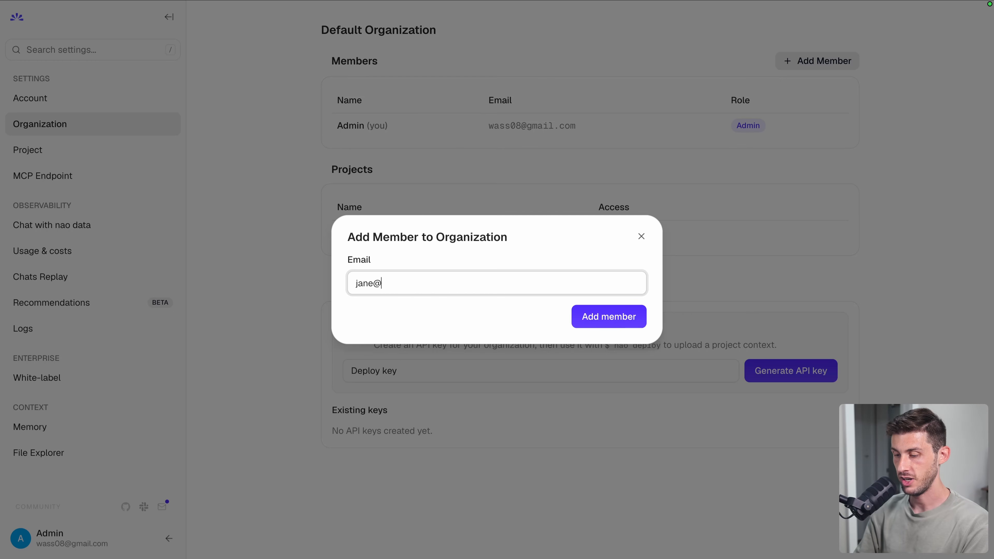
{"action": "type", "text": "test.com"}
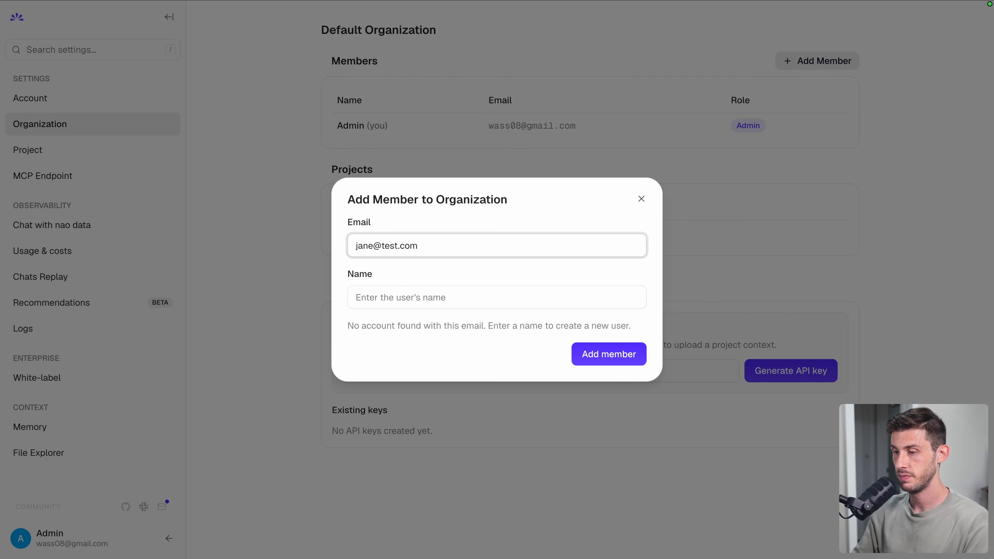
{"action": "left_click", "coordinate": [465, 304]}
{"action": "type", "text": "Jane Doe"}
{"action": "left_click", "coordinate": [607, 352]}
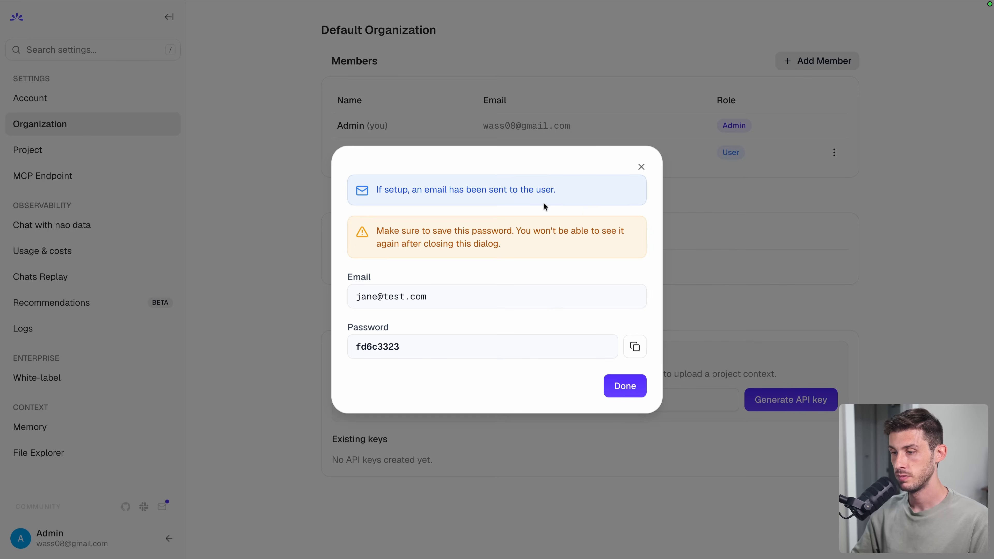
- Dismiss the one-time password notice, then view the new member's editable profile and available roles
{"action": "left_click", "coordinate": [606, 395]}
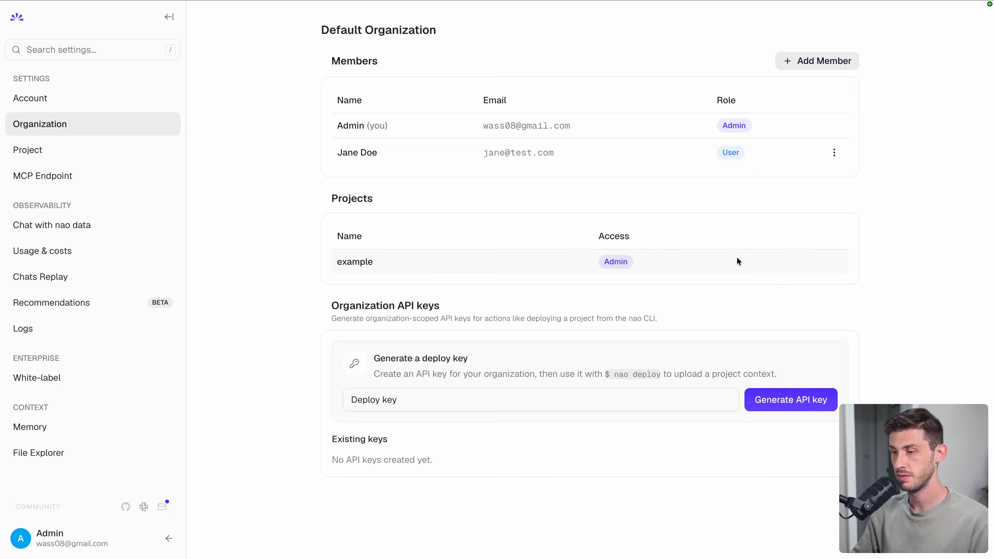
{"action": "left_click", "coordinate": [833, 155]}
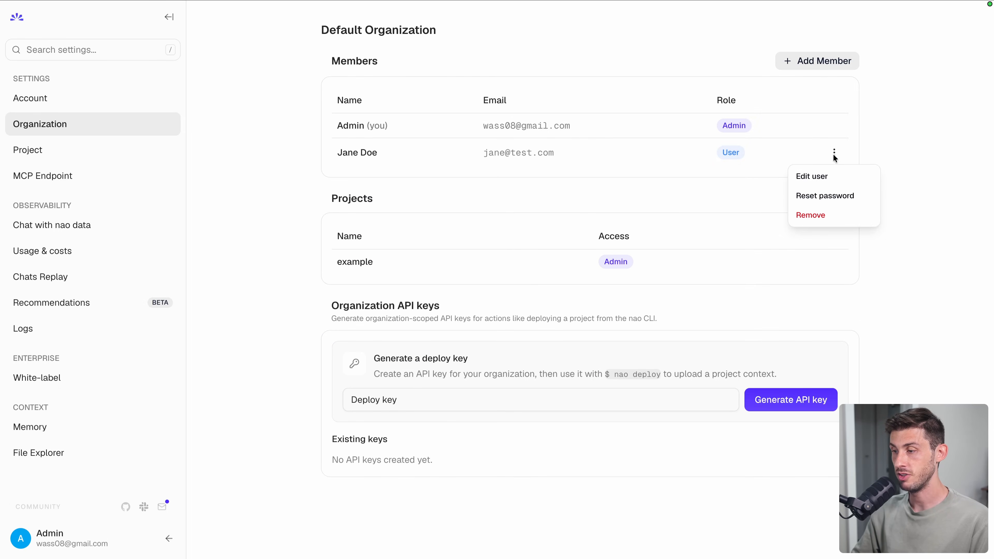
{"action": "left_click", "coordinate": [822, 175]}
{"action": "left_click", "coordinate": [469, 308]}
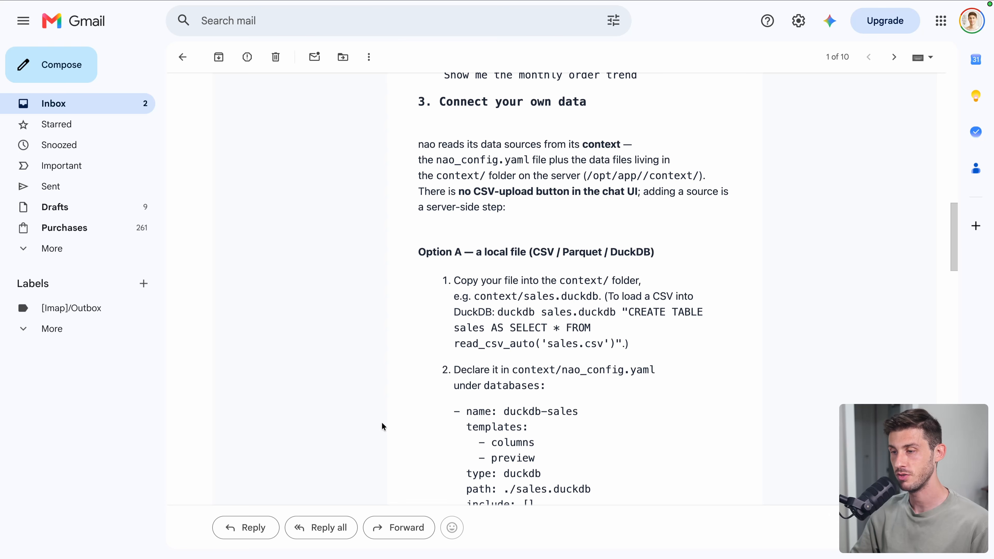
- Scroll through the setup email's 'Connect your own data' section on adding data sources via nao_config.yaml
{"action": "scroll", "coordinate": [381, 423], "scroll_direction": "down", "scroll_amount": 3}
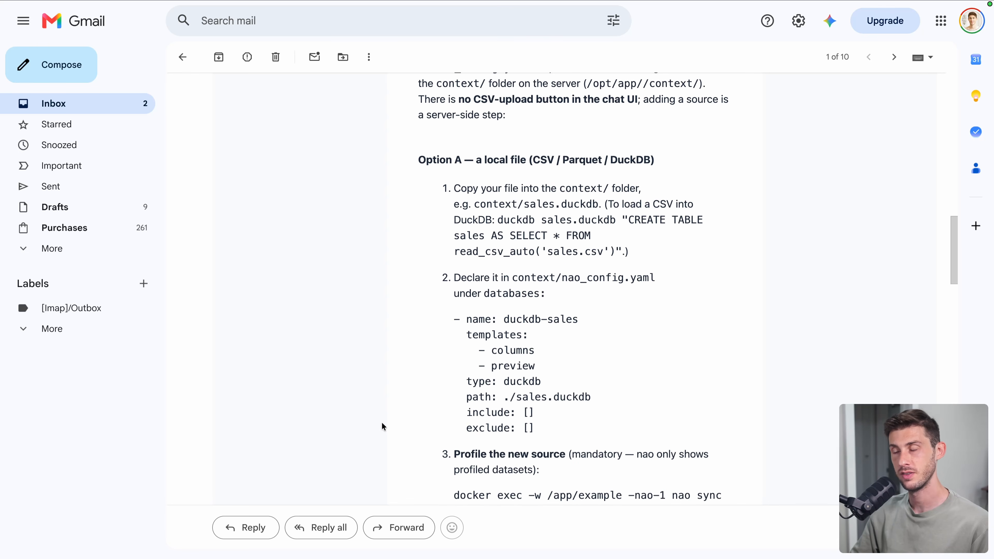
{"action": "scroll", "coordinate": [494, 306], "scroll_direction": "down", "scroll_amount": 9}
{"action": "scroll", "coordinate": [494, 306], "scroll_direction": "down", "scroll_amount": 4}
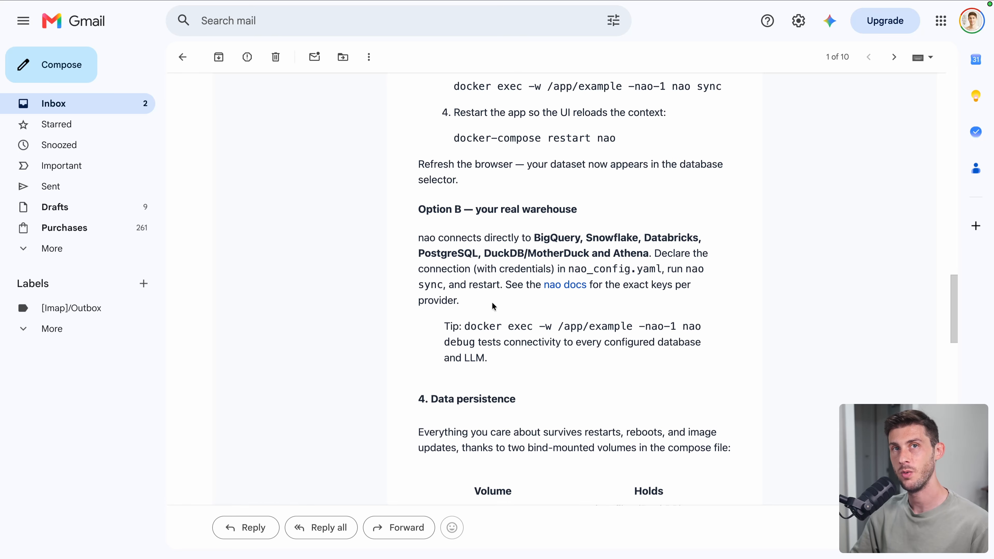
{"action": "scroll", "coordinate": [494, 306], "scroll_direction": "down", "scroll_amount": 3}
{"action": "scroll", "coordinate": [422, 218], "scroll_direction": "up", "scroll_amount": 9}
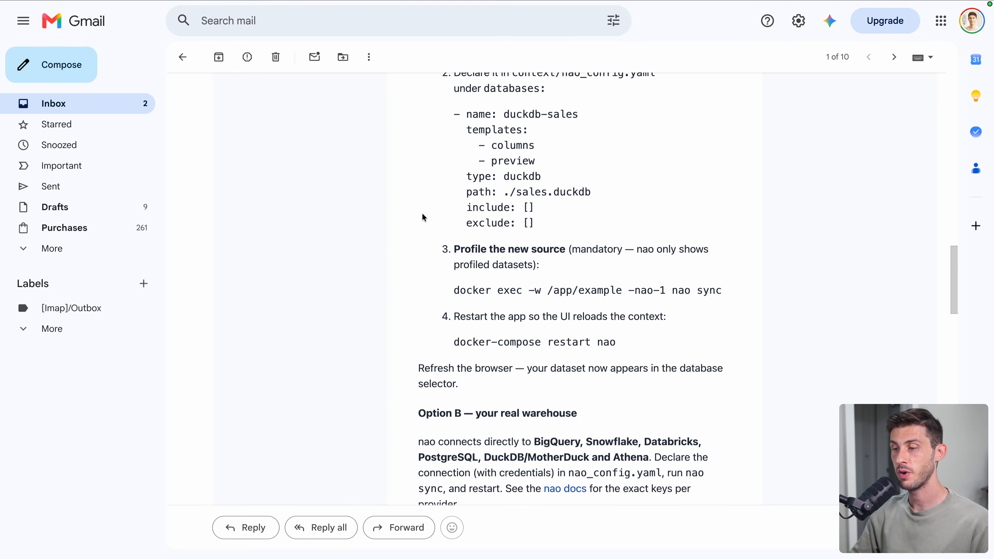
{"action": "scroll", "coordinate": [421, 216], "scroll_direction": "up", "scroll_amount": 3}
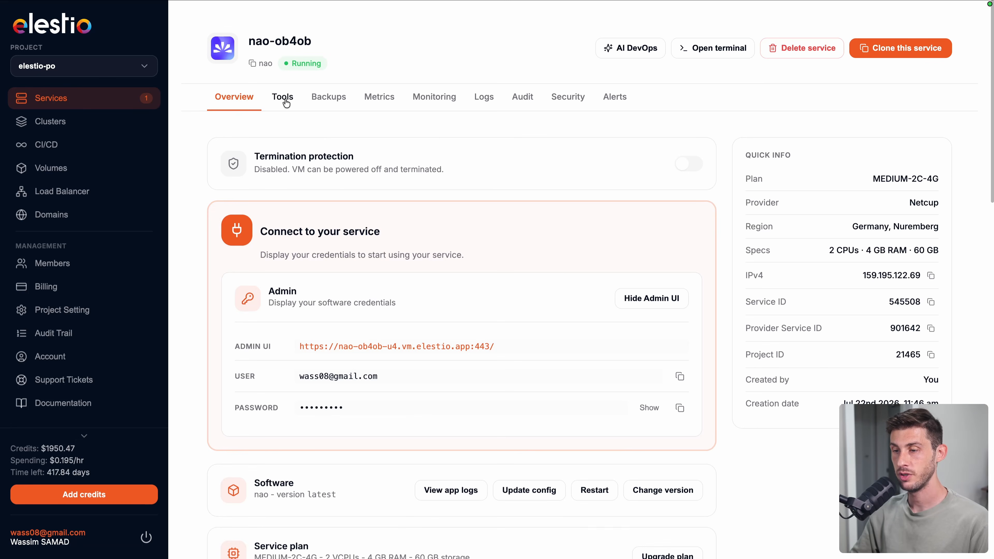
- Sign in to Elestio's browser VS Code tool with the service's generated password
{"action": "left_click", "coordinate": [286, 102]}
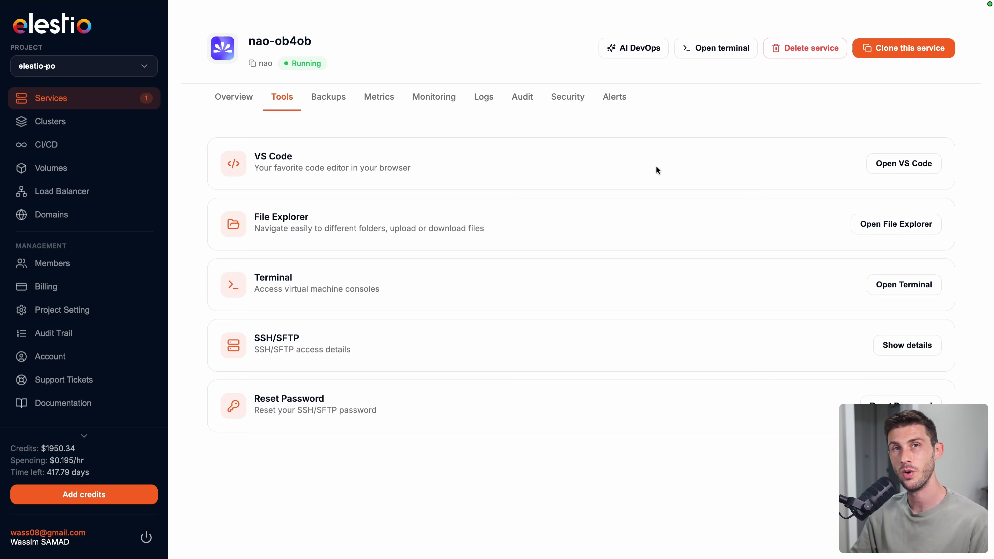
{"action": "left_click", "coordinate": [887, 173]}
{"action": "left_click", "coordinate": [682, 317]}
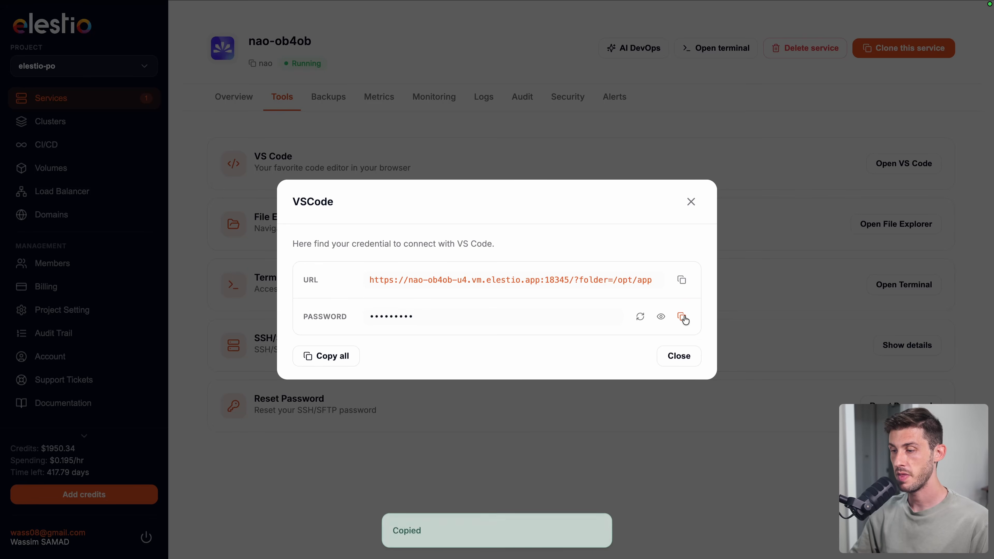
{"action": "left_click", "coordinate": [561, 280]}
{"action": "key", "text": "super+v"}
{"action": "left_click", "coordinate": [641, 325]}
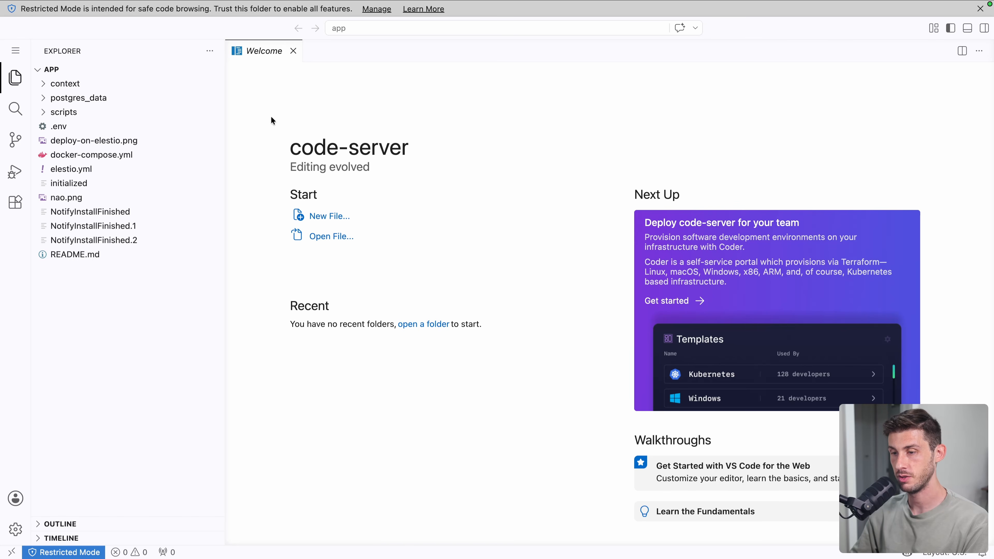
- Open a server terminal, trust the app folder, and expand context > agent > skills in Explorer
{"action": "key", "text": "ctrl+grave"}
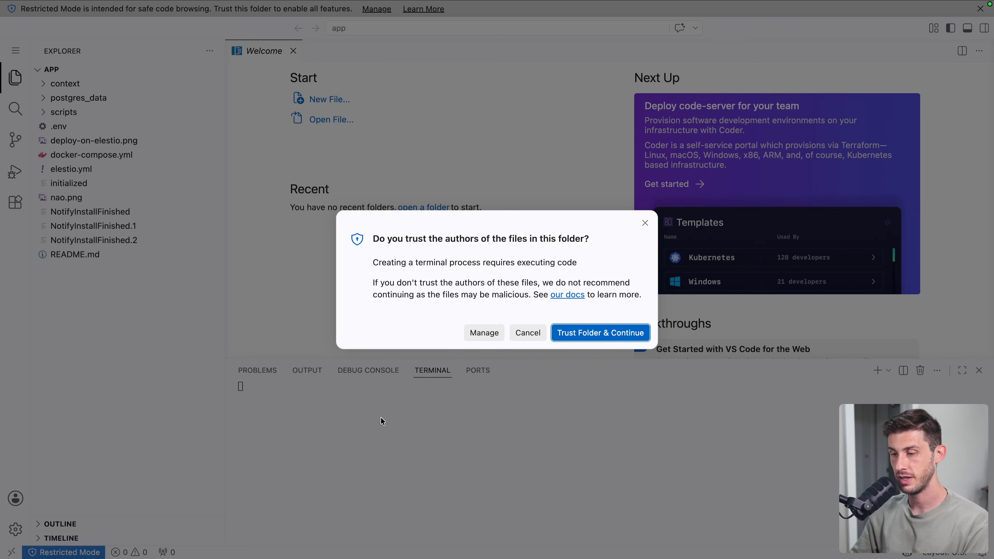
{"action": "left_click", "coordinate": [557, 333]}
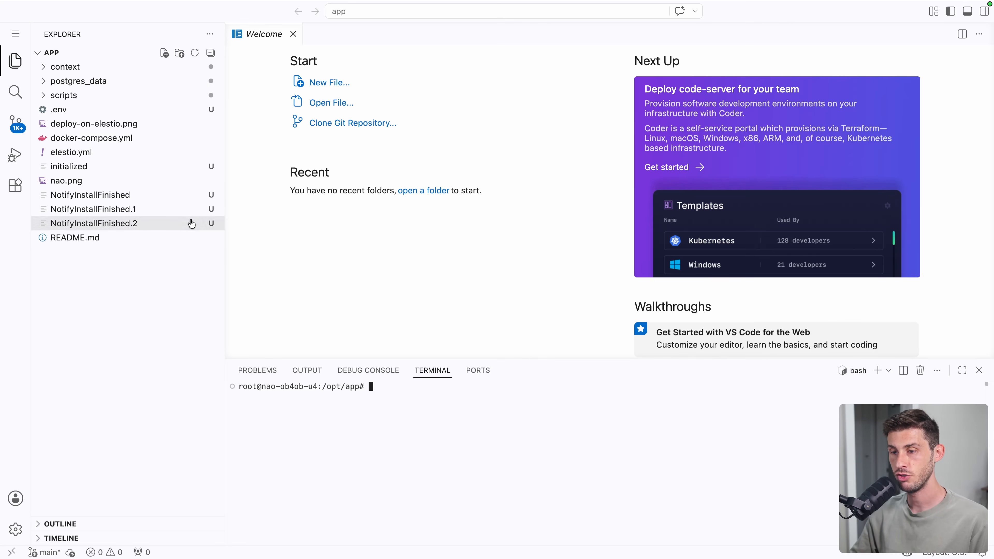
{"action": "left_click", "coordinate": [72, 69]}
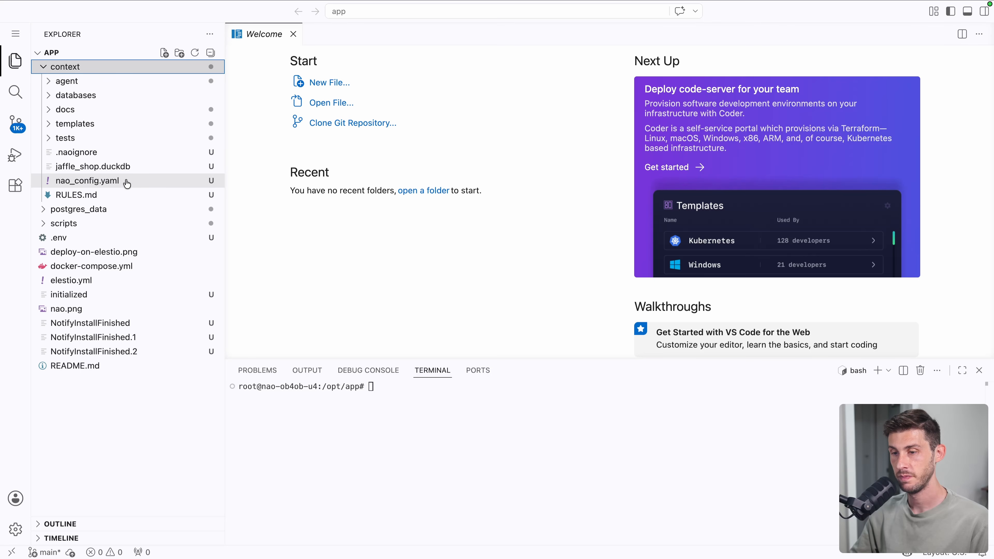
{"action": "left_click", "coordinate": [88, 83]}
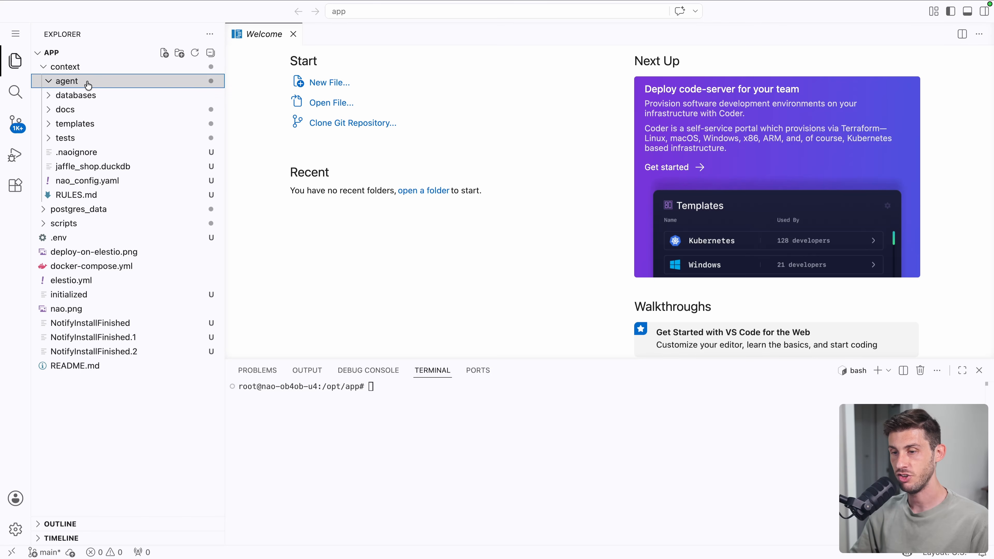
{"action": "left_click", "coordinate": [74, 109]}
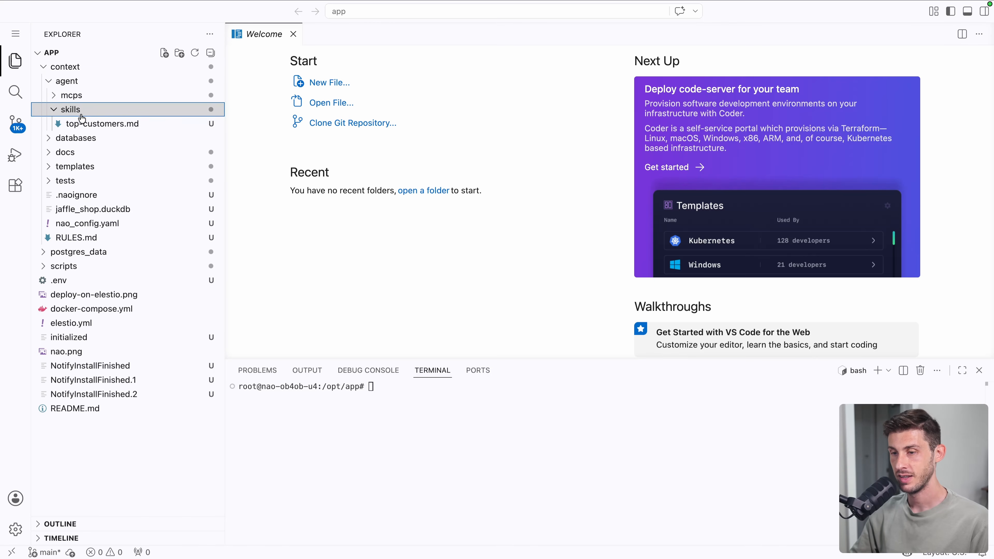
- Open the top-customers.md skill file and read through it
{"action": "left_click", "coordinate": [110, 129]}
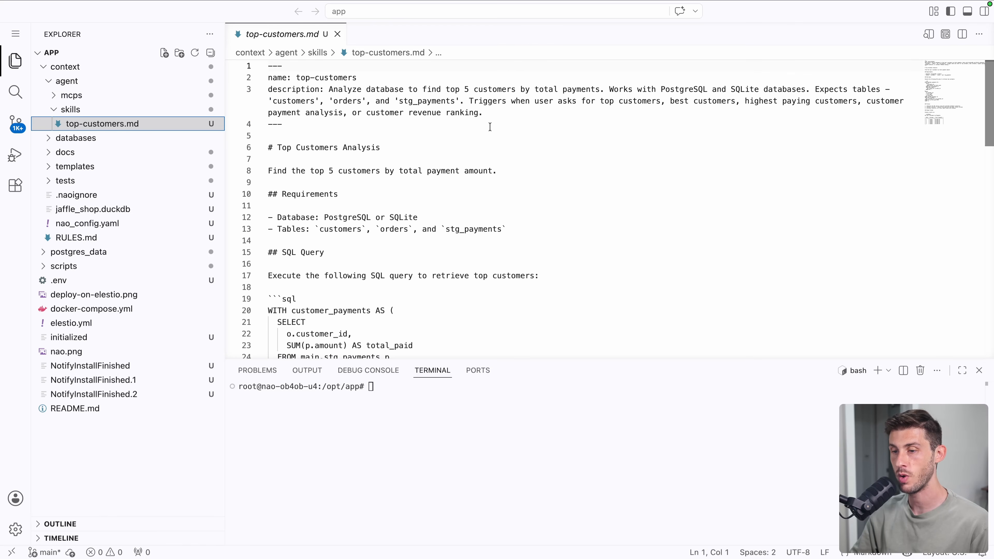
{"action": "scroll", "coordinate": [466, 186], "scroll_direction": "down", "scroll_amount": 10}
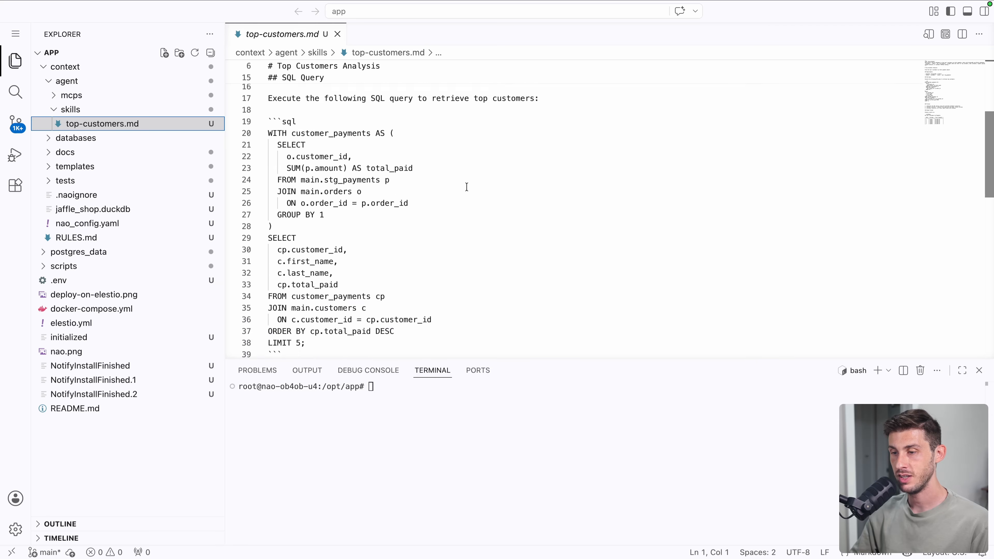
{"action": "scroll", "coordinate": [466, 187], "scroll_direction": "down", "scroll_amount": 10}
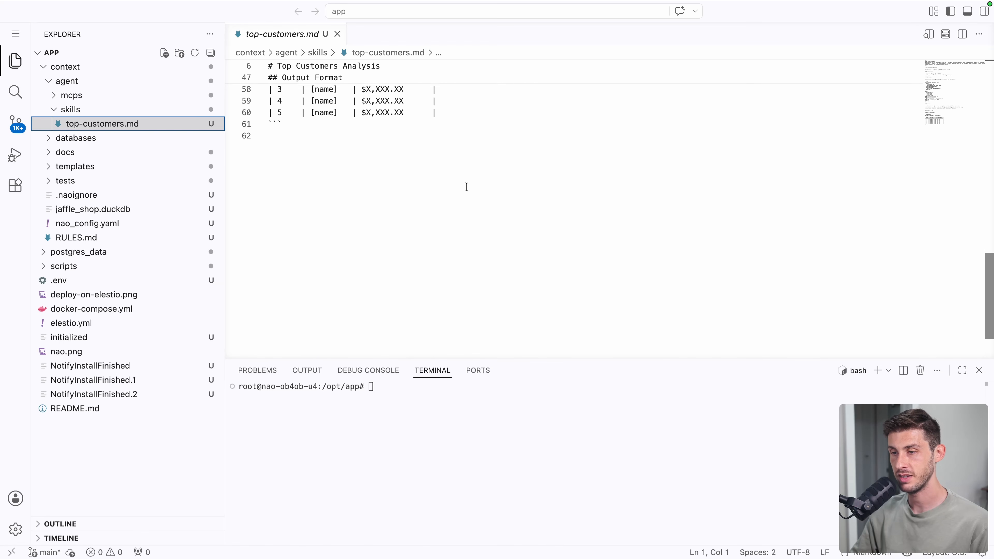
{"action": "scroll", "coordinate": [466, 187], "scroll_direction": "up", "scroll_amount": 10}
{"action": "scroll", "coordinate": [467, 187], "scroll_direction": "up", "scroll_amount": 10}
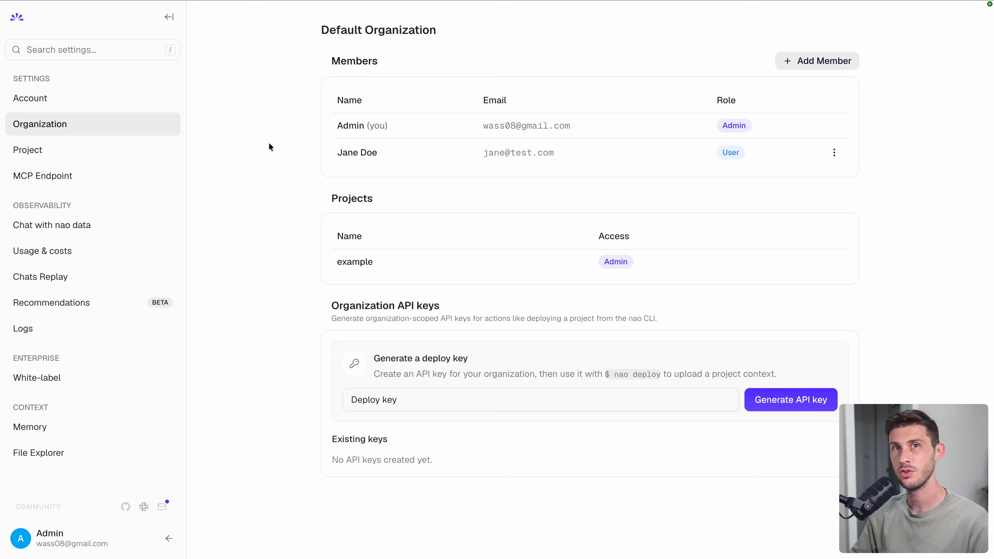
- Enable the MCP endpoint and view its Codex and ChatGPT connection instructions
{"action": "left_click", "coordinate": [99, 179]}
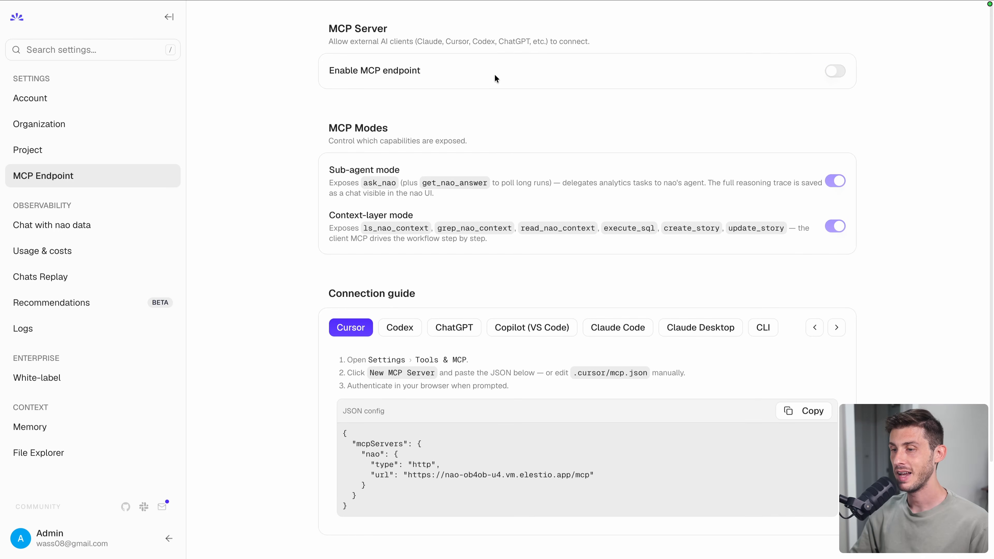
{"action": "left_click", "coordinate": [839, 72]}
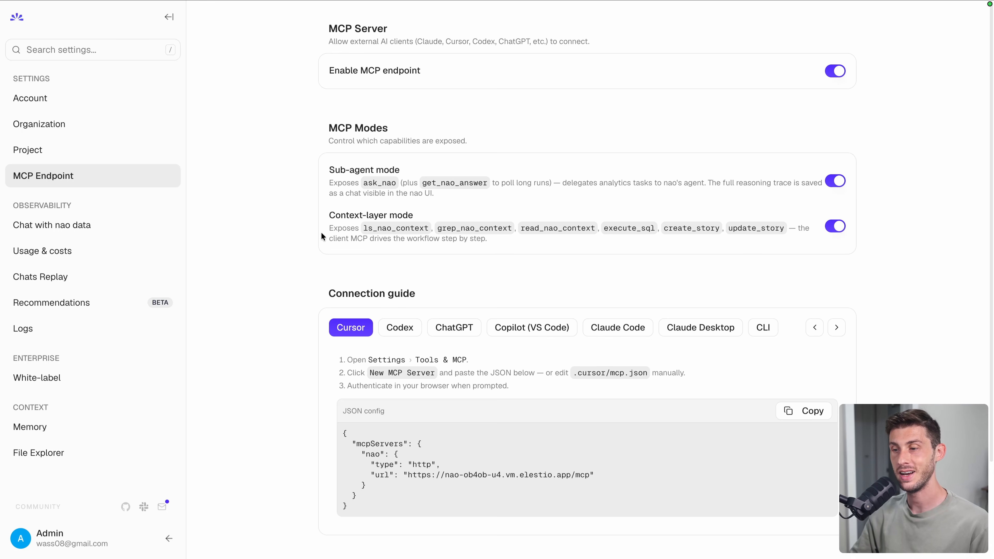
{"action": "scroll", "coordinate": [264, 279], "scroll_direction": "down", "scroll_amount": 3}
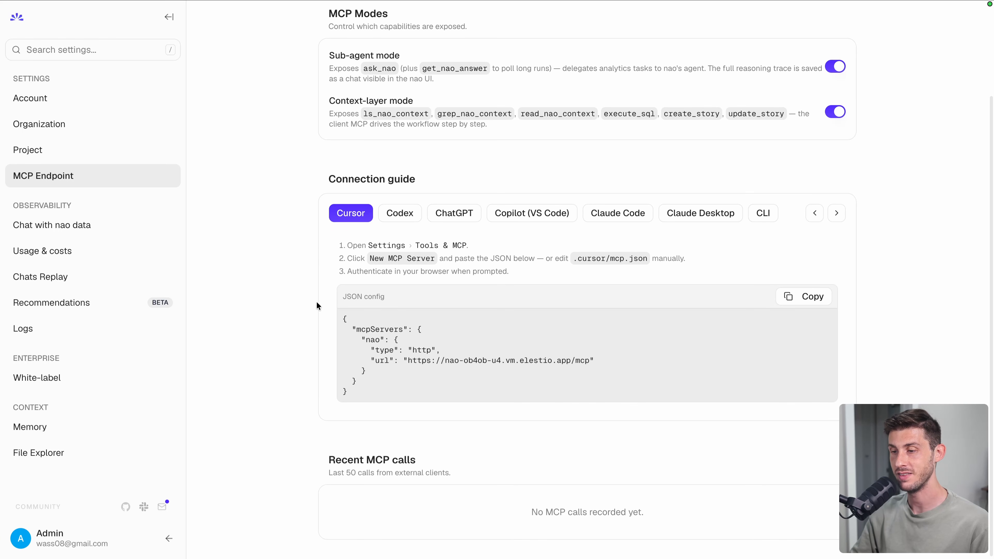
{"action": "left_click", "coordinate": [400, 218]}
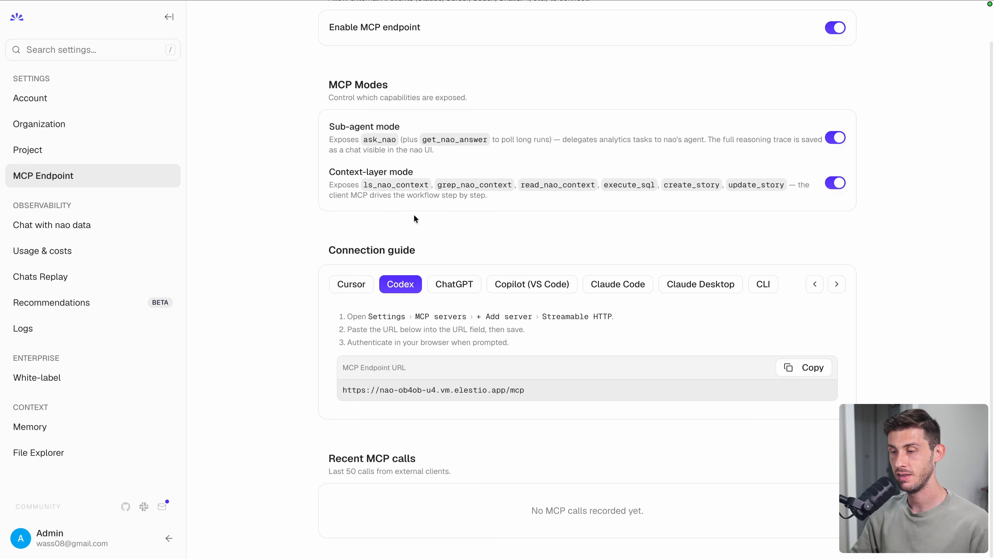
{"action": "left_click", "coordinate": [461, 284]}
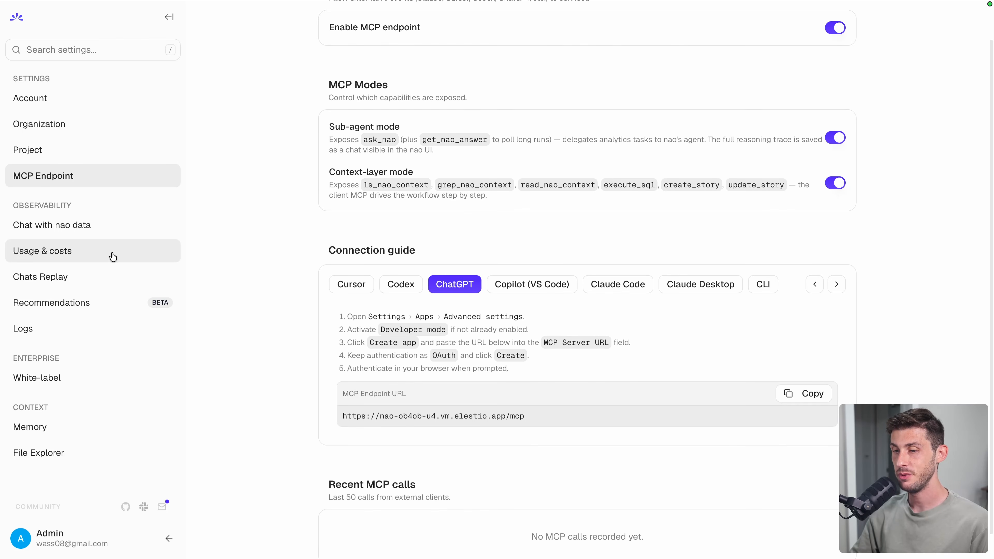
- Review the Usage & costs overview, then scroll through the White-label branding settings
{"action": "left_click", "coordinate": [113, 256]}
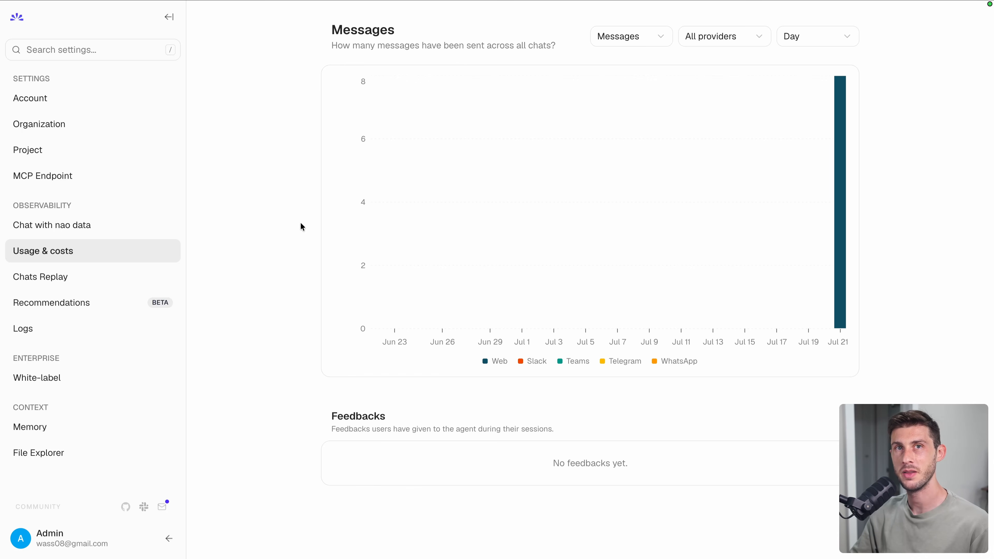
{"action": "mouse_move", "coordinate": [842, 221]}
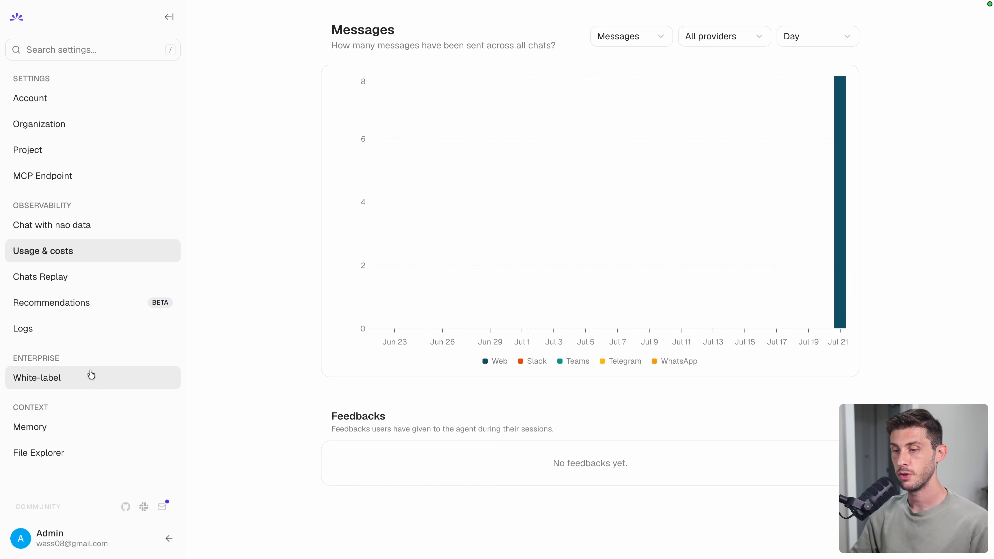
{"action": "left_click", "coordinate": [86, 378]}
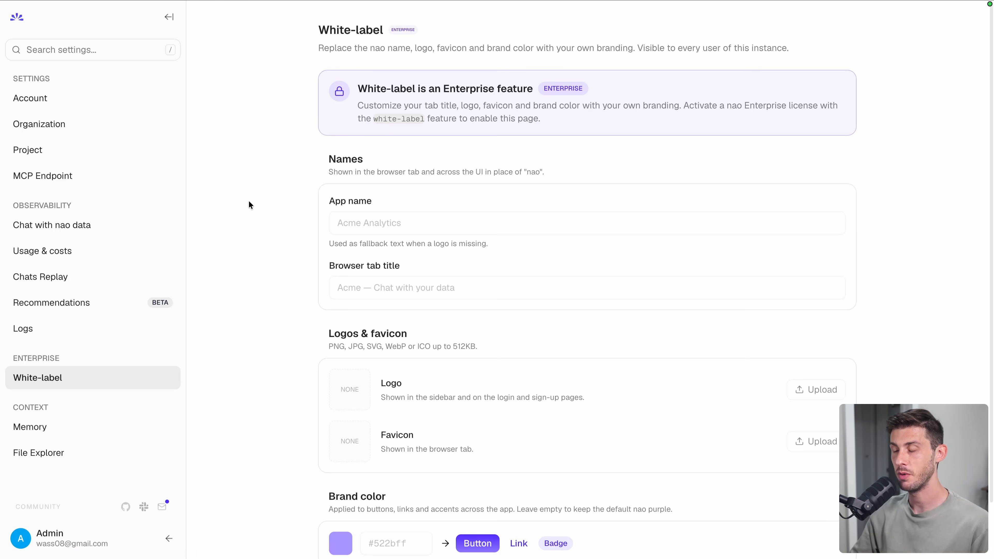
{"action": "scroll", "coordinate": [249, 202], "scroll_direction": "down", "scroll_amount": 2}
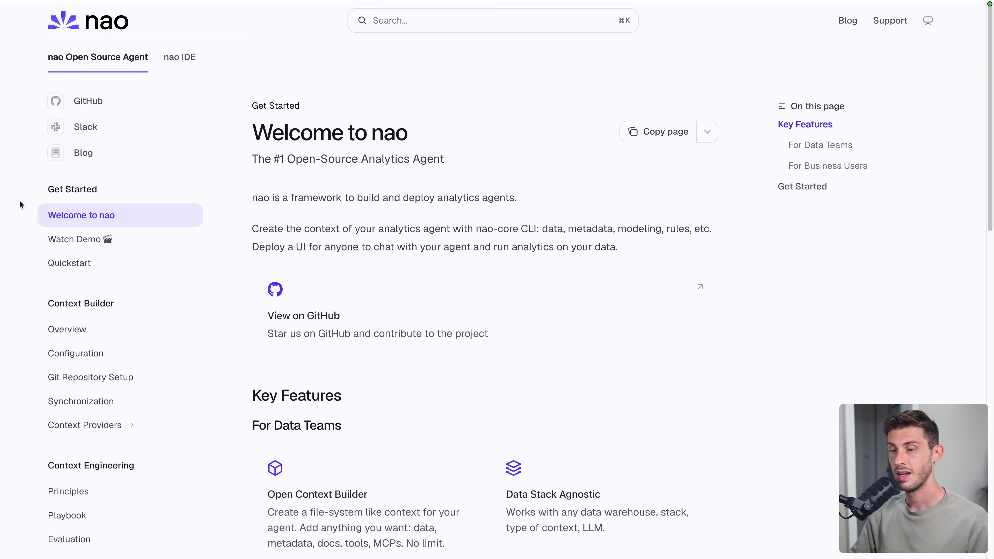
{"action": "scroll", "coordinate": [20, 204], "scroll_direction": "down", "scroll_amount": 3}
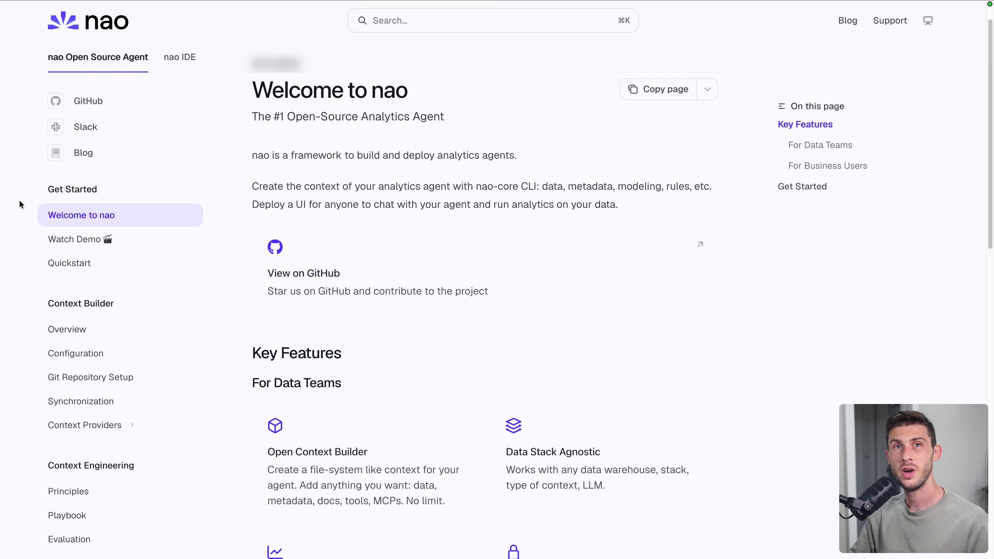
{"action": "scroll", "coordinate": [21, 204], "scroll_direction": "down", "scroll_amount": 4}
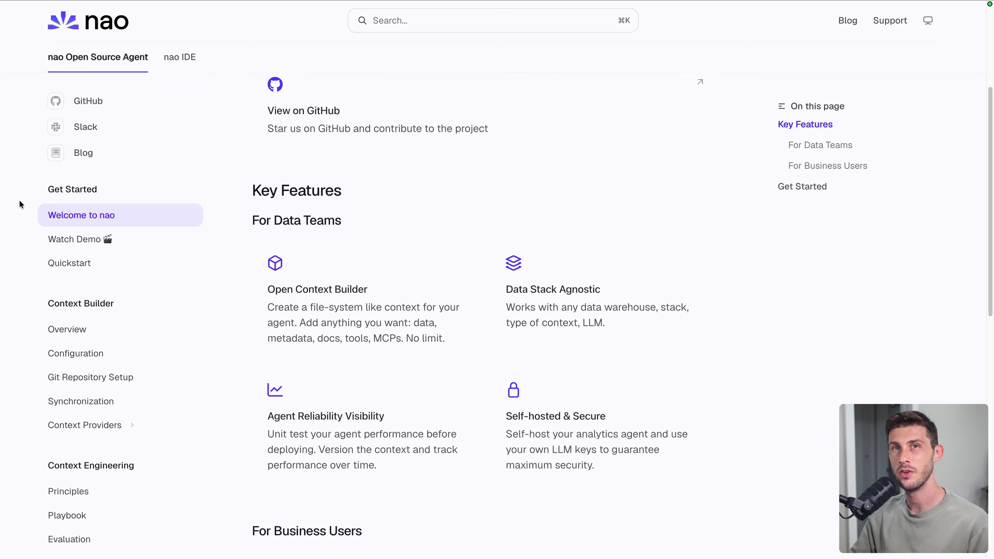
{"action": "scroll", "coordinate": [21, 204], "scroll_direction": "down", "scroll_amount": 1}
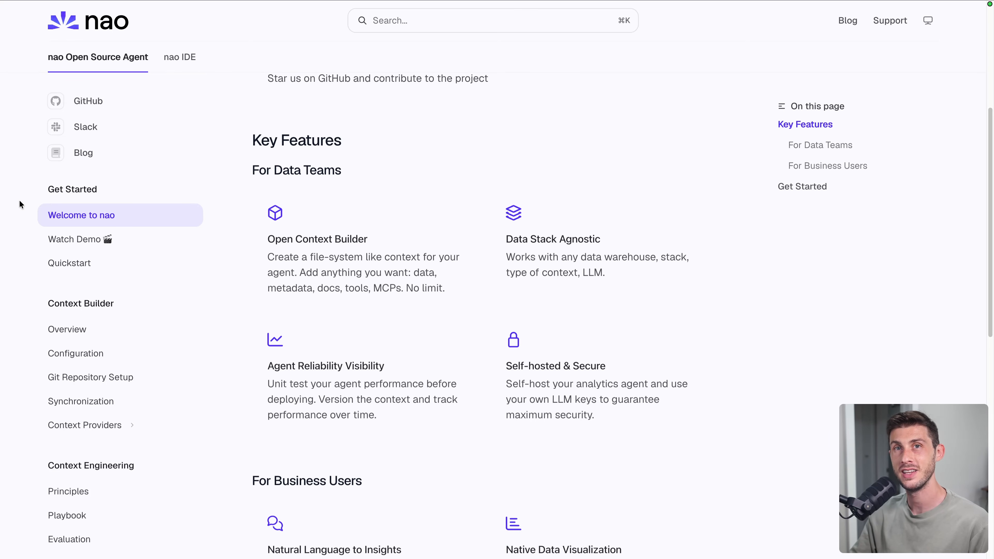